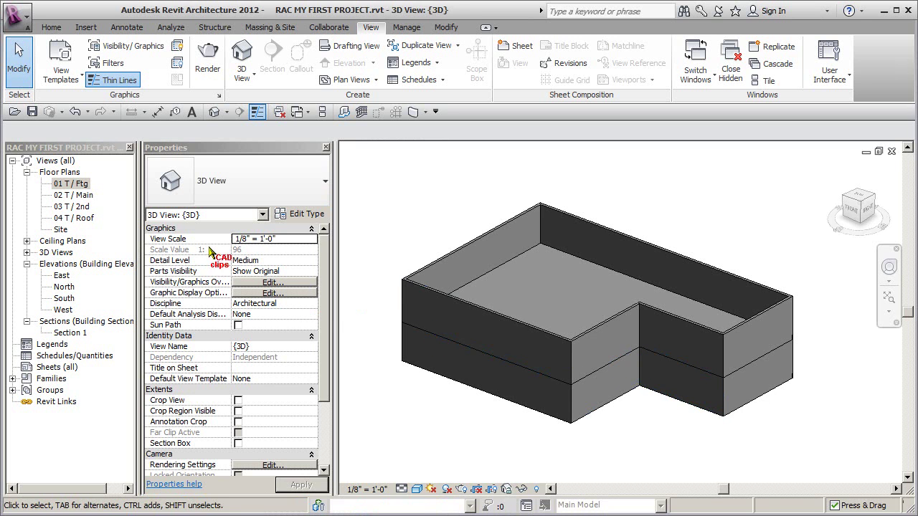
Open Section 1 from the 02 T / Main plan and zoom to the 01 T / Ftg and 02 T / Main levels.
double_click(76, 195)
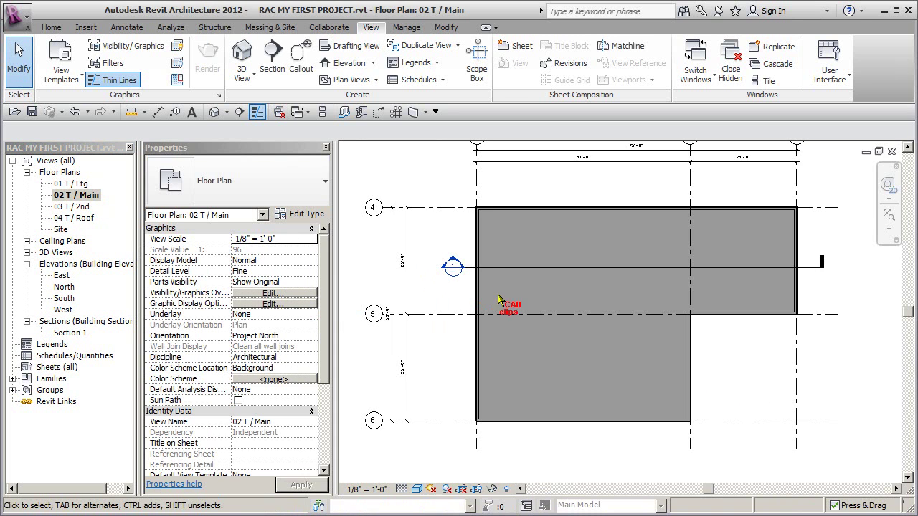
double_click(453, 268)
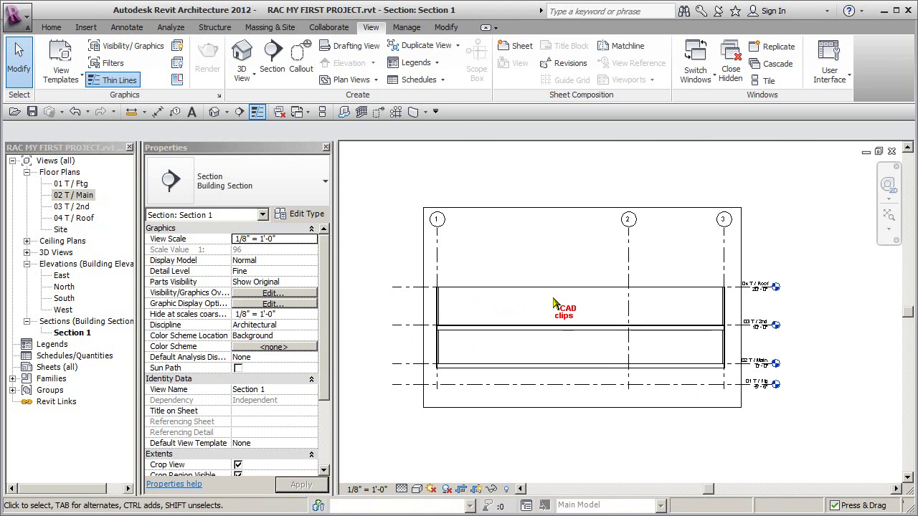
scroll(742, 287, "up", 3)
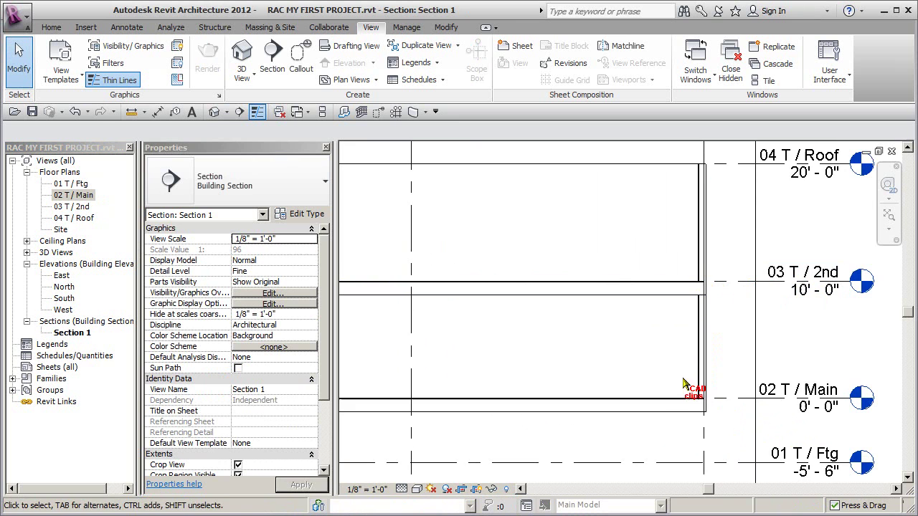
middle_click_drag(710, 419, 708, 341)
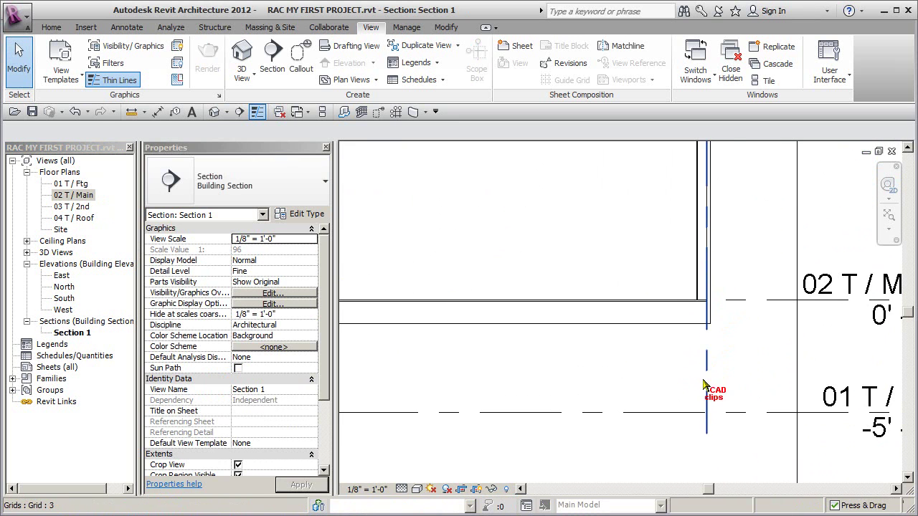
scroll(651, 378, "up", 2)
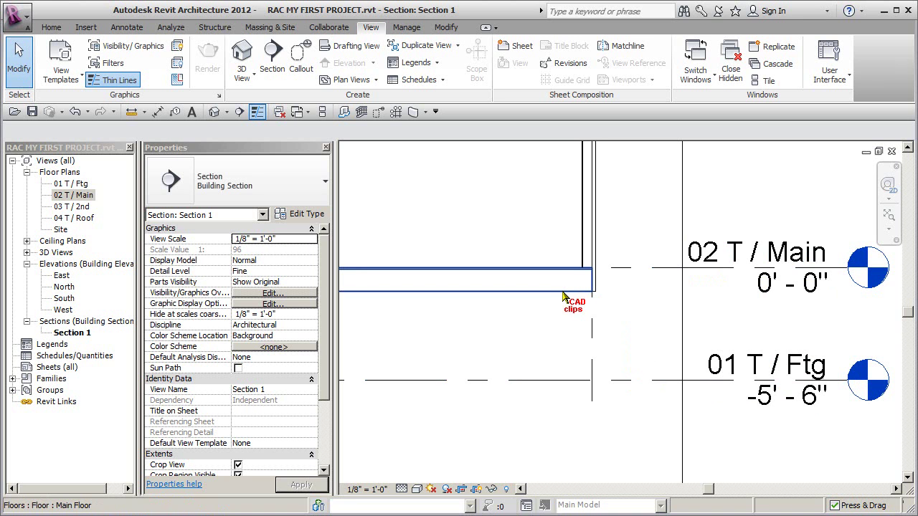
On the 01 T / Ftg plan, start a wall using the Basic Wall Generic - 8" type.
left_click(79, 185)
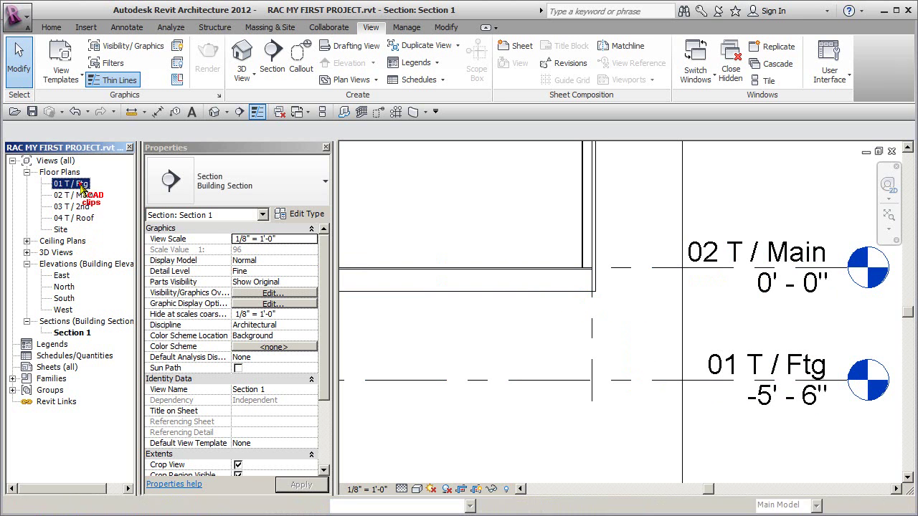
double_click(79, 184)
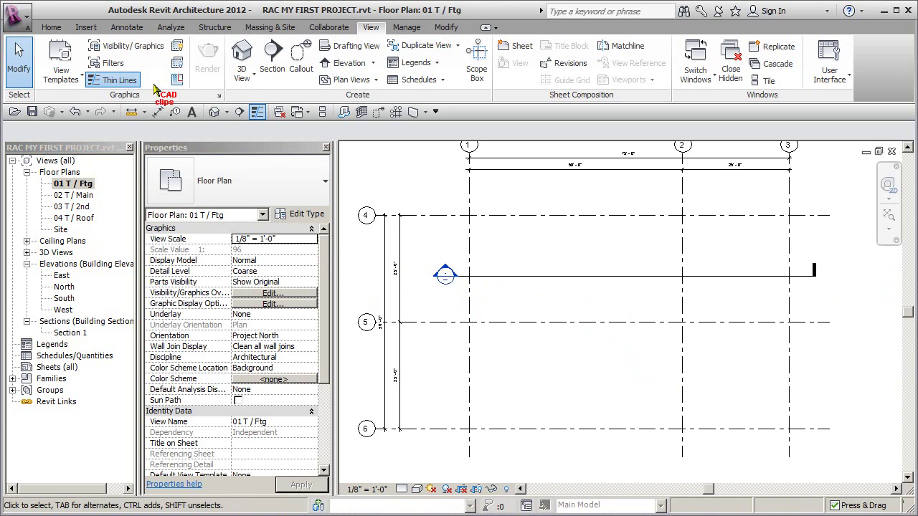
left_click(51, 28)
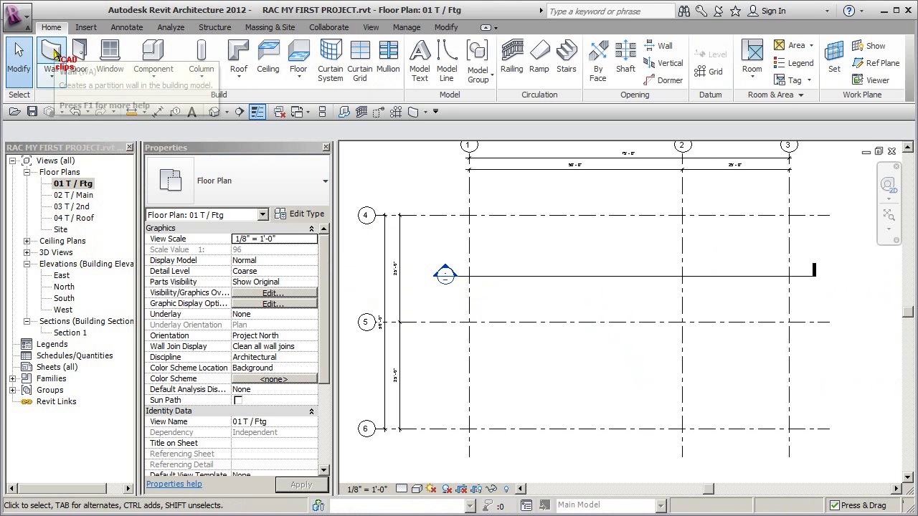
left_click(52, 54)
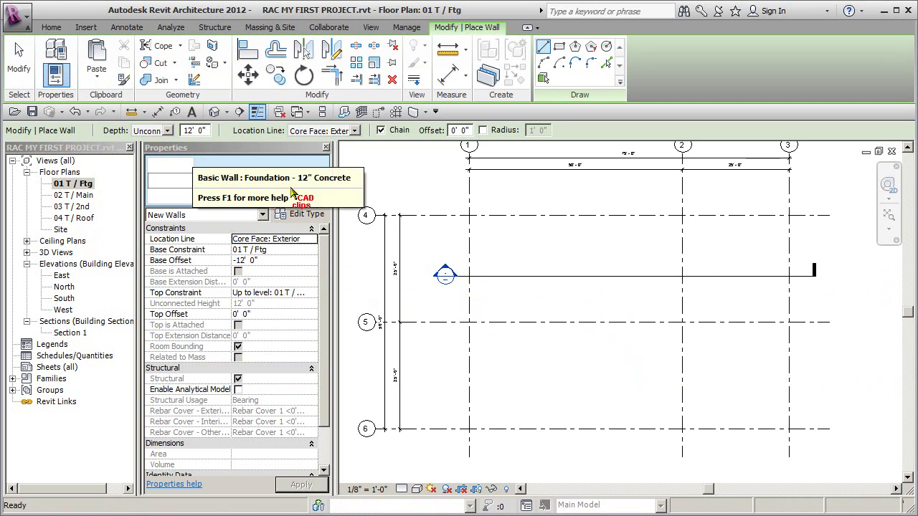
left_click(324, 181)
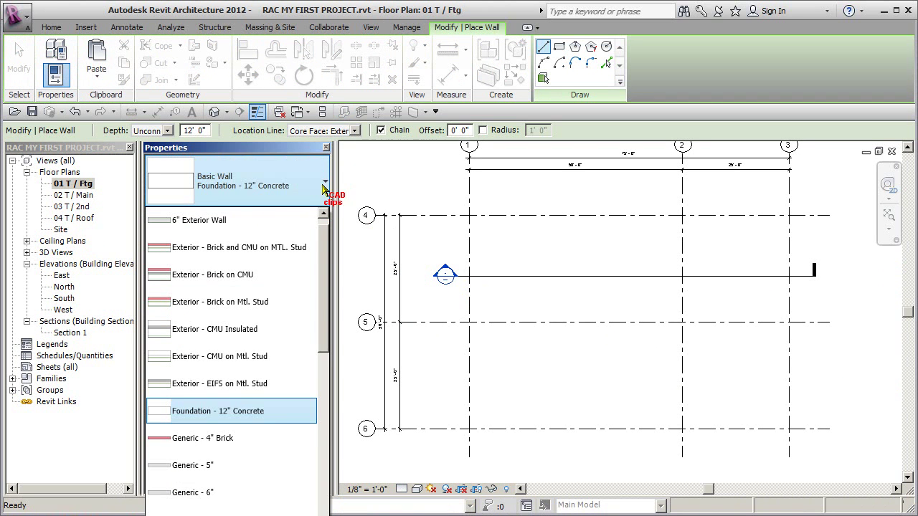
left_click_drag(322, 238, 327, 303)
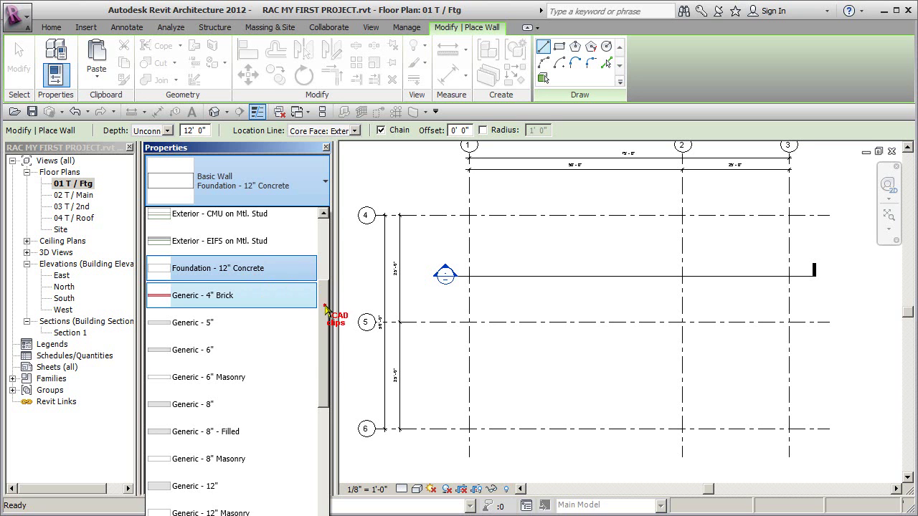
scroll(326, 305, "up", 1)
mouse_move(236, 302)
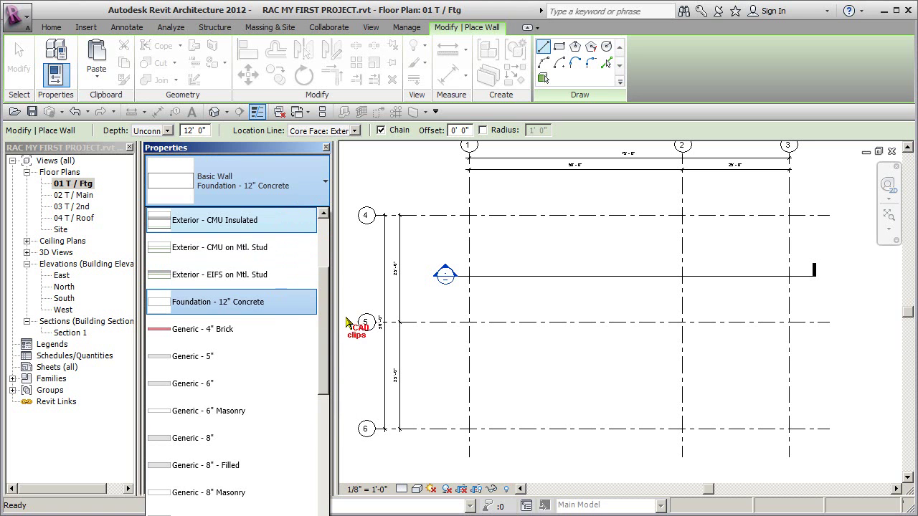
scroll(324, 308, "down", 2)
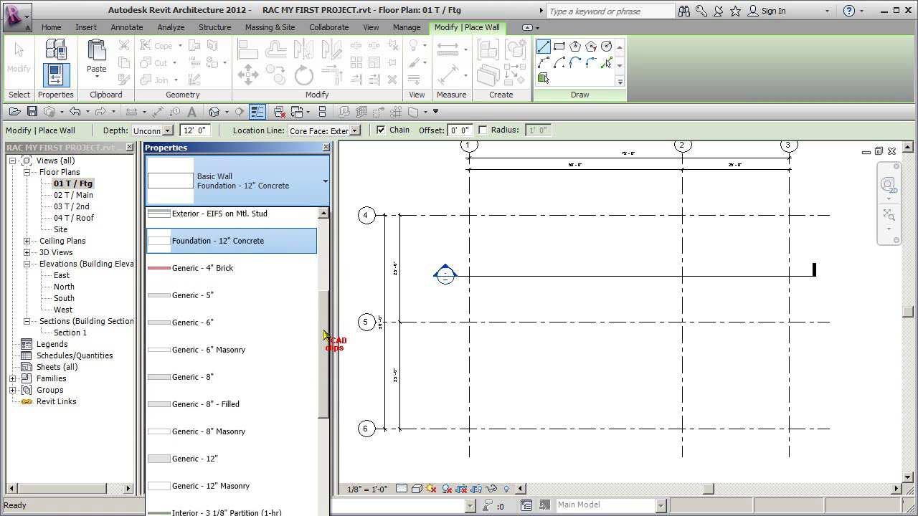
left_click(201, 376)
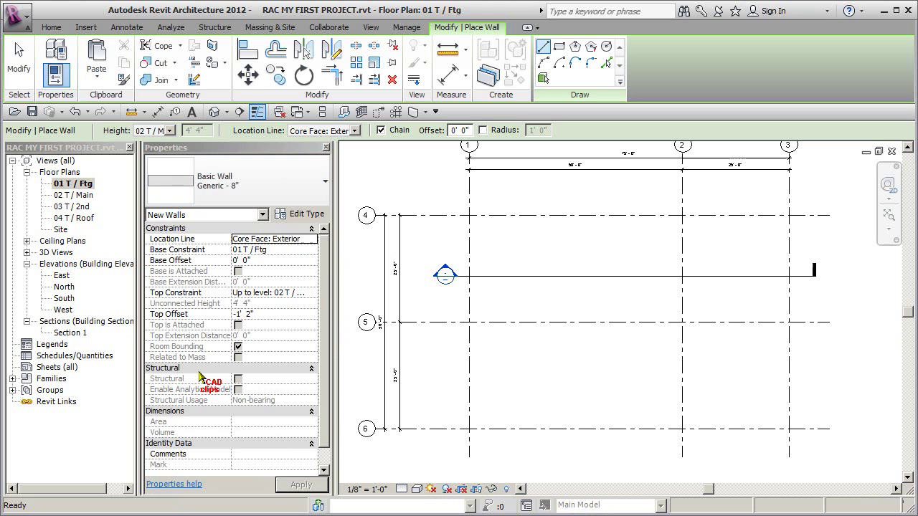
Duplicate the Generic - 8" wall type under the name 8" Foundation Wall.
left_click(243, 188)
left_click(215, 387)
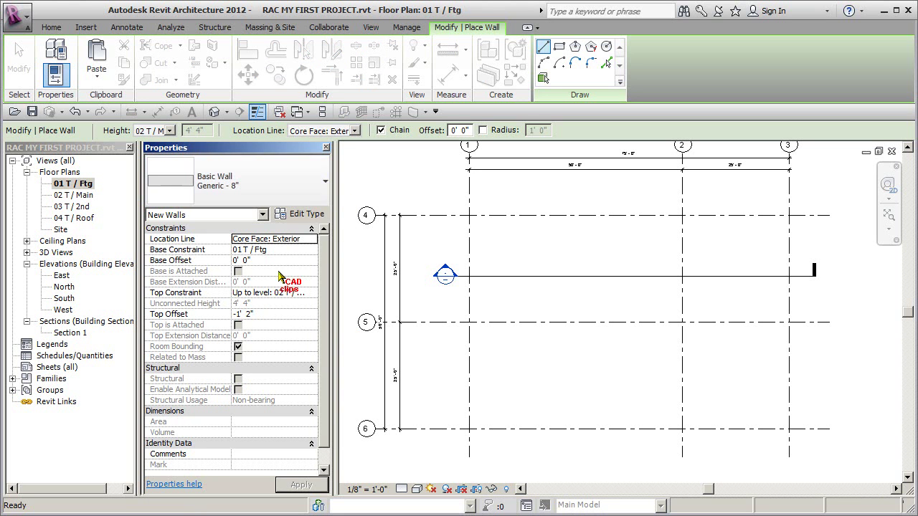
left_click(304, 217)
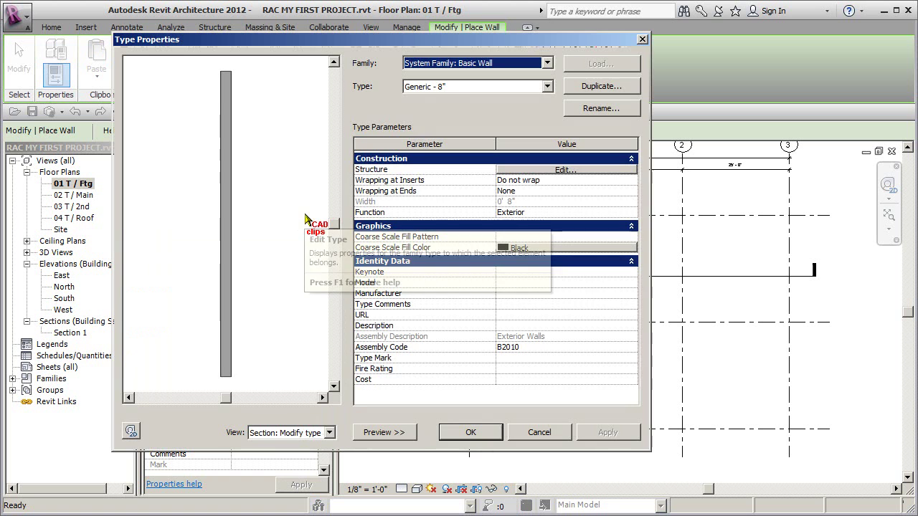
left_click(546, 86)
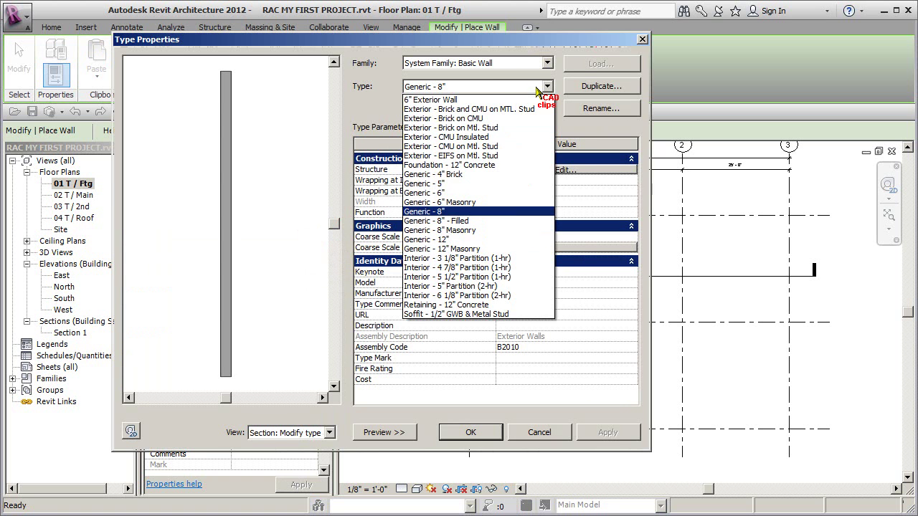
left_click(443, 212)
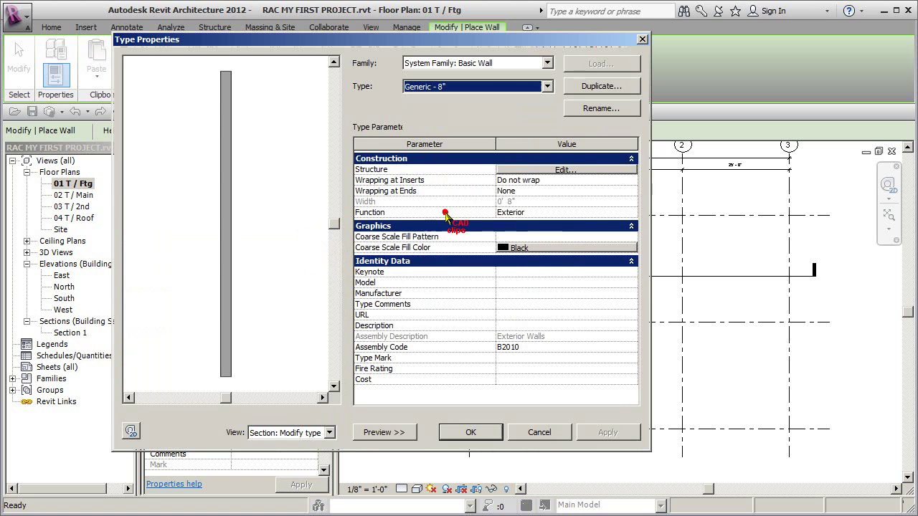
left_click(588, 87)
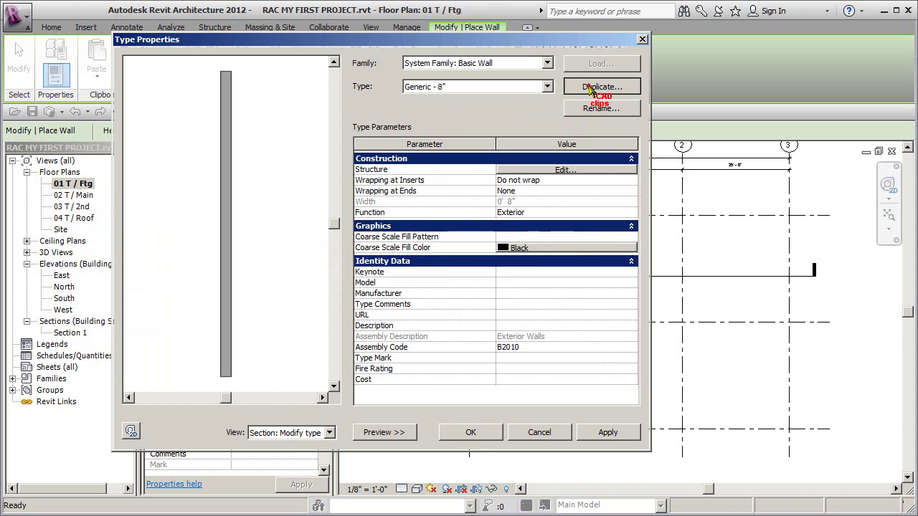
left_click_drag(179, 361, 276, 313)
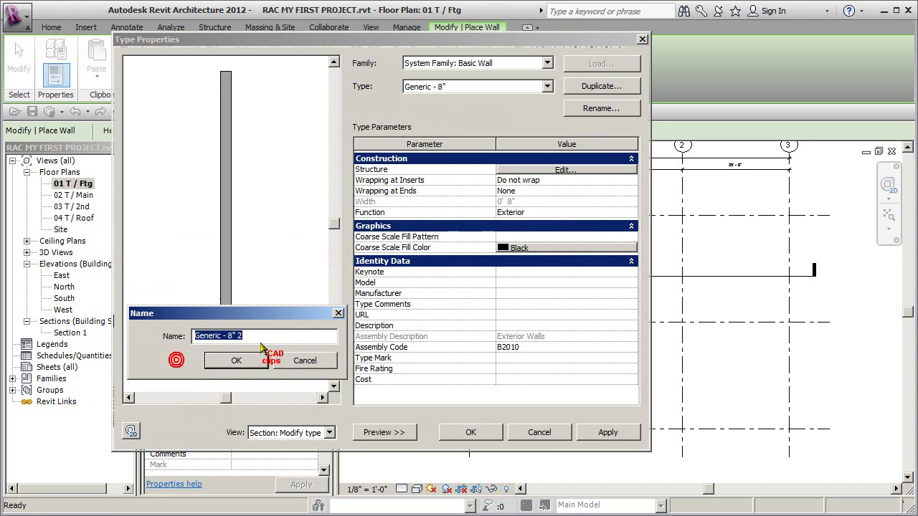
type("8\" Foundation Wall")
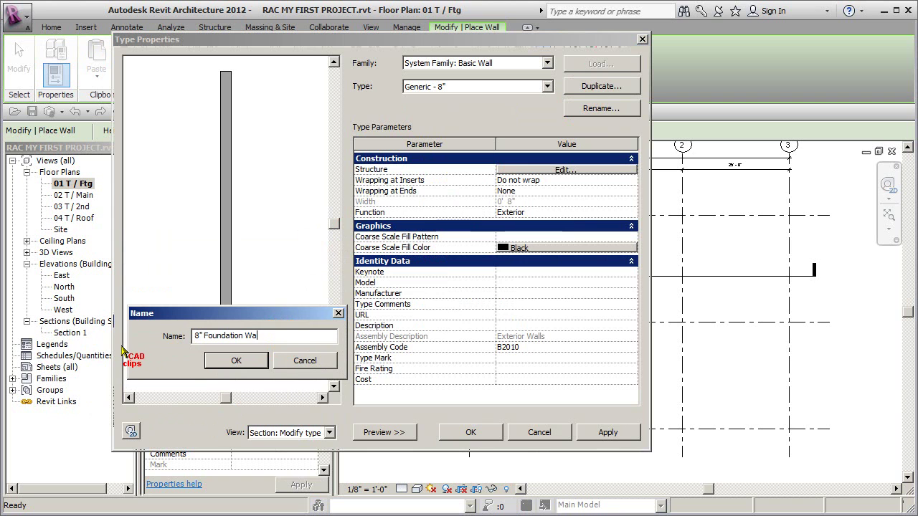
left_click(236, 360)
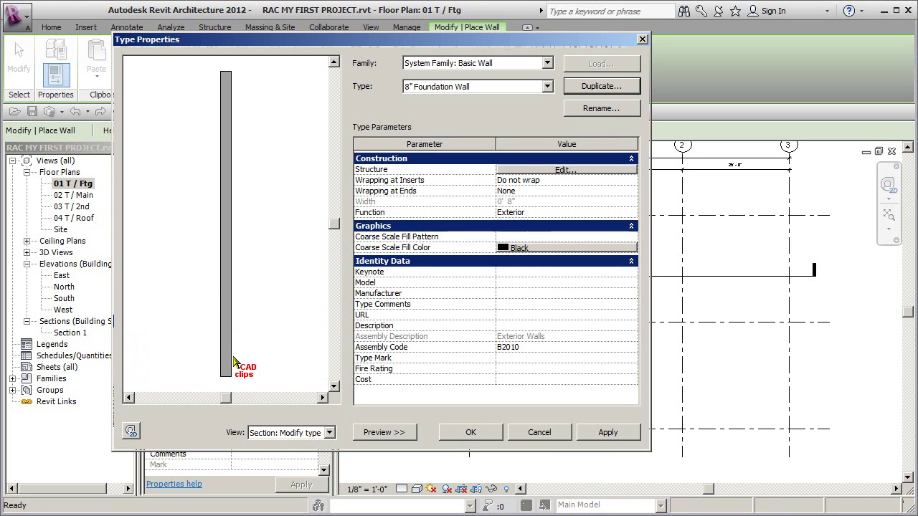
Set the 8" Foundation Wall's structure layer material to Concrete - Cast-in-Place.
left_click(534, 174)
left_click(553, 169)
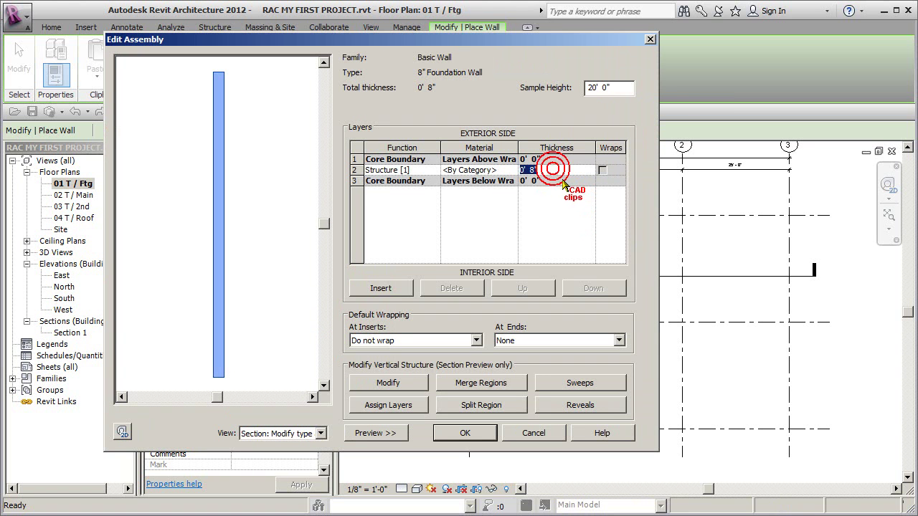
left_click(501, 170)
left_click(511, 169)
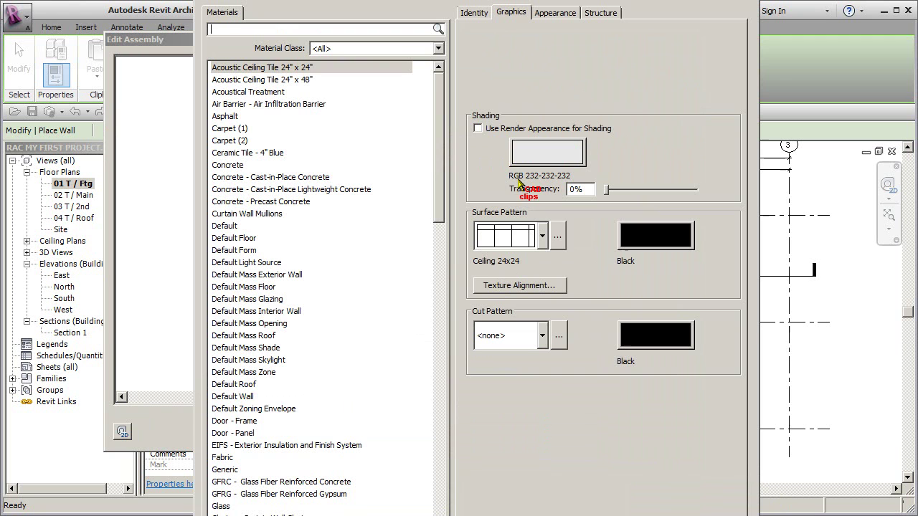
left_click(302, 177)
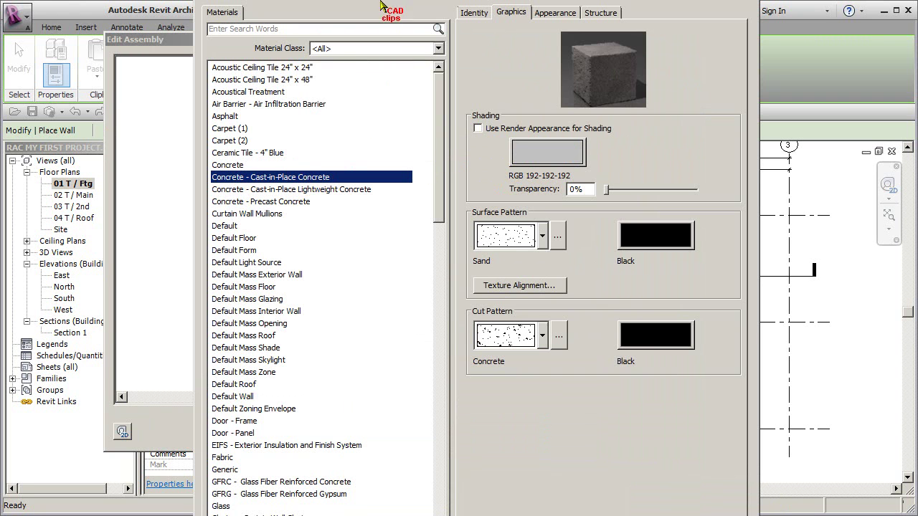
left_click_drag(406, 1, 406, 22)
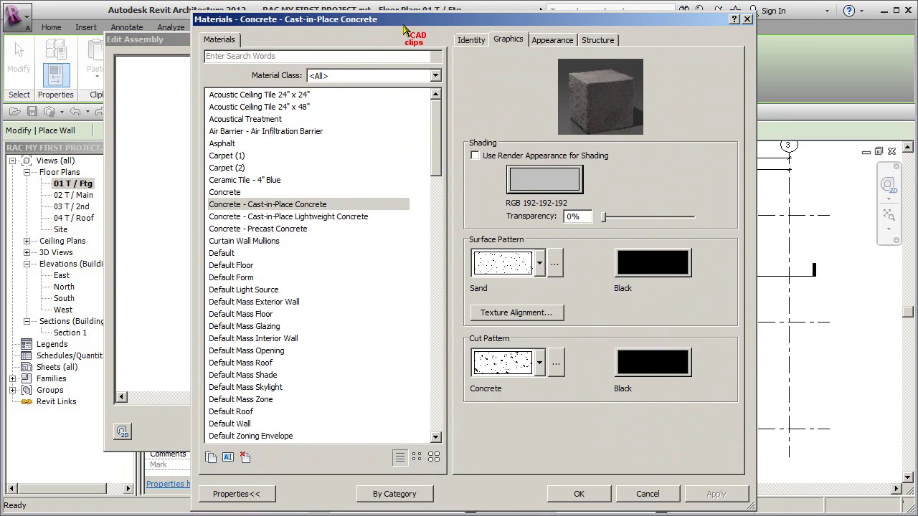
left_click(585, 495)
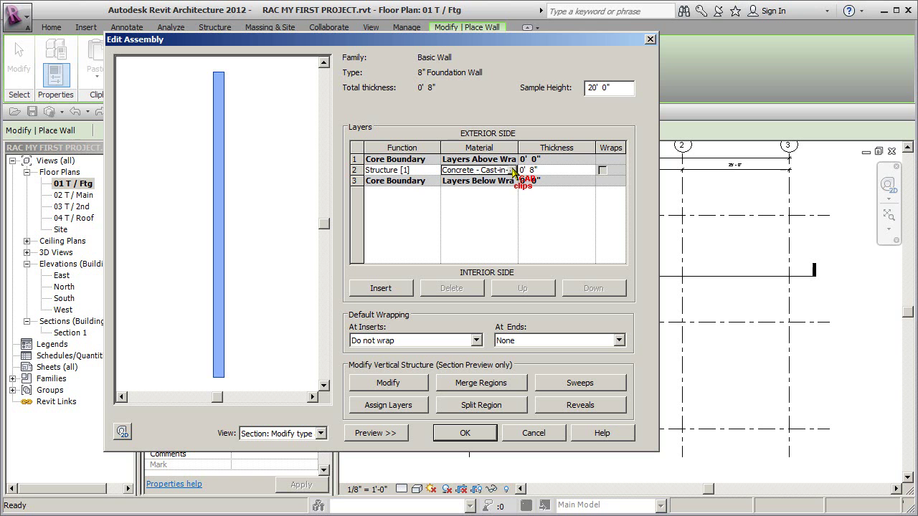
Check the section preview and the 0' 8" layer thickness, then accept the assembly.
scroll(237, 362, "up", 3)
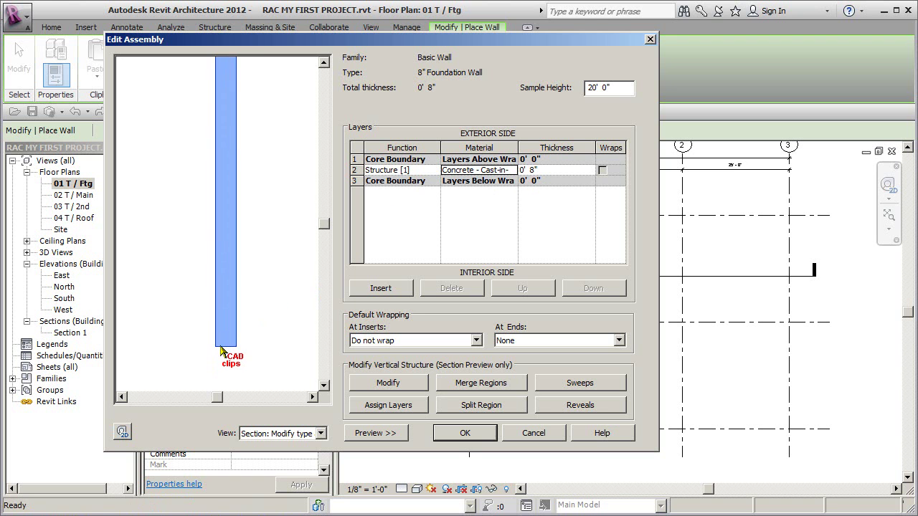
scroll(221, 352, "up", 2)
middle_click_drag(262, 352, 246, 350)
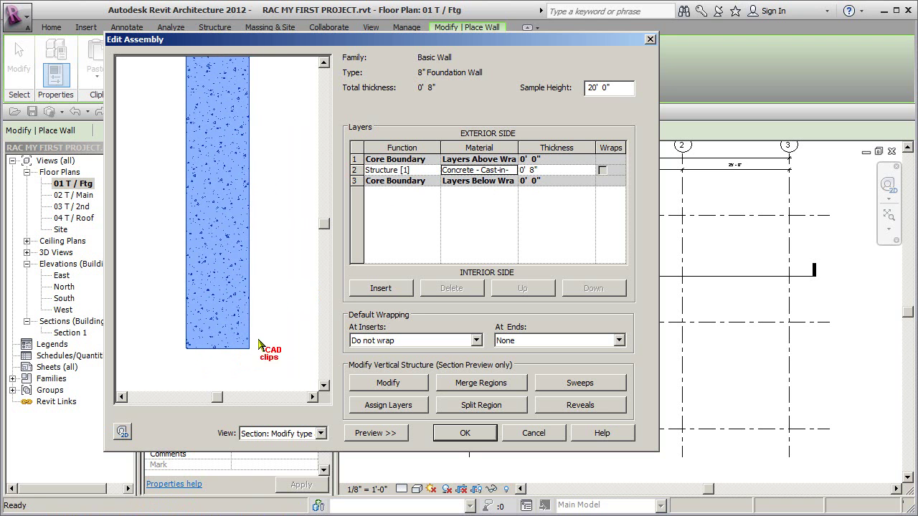
left_click(545, 170)
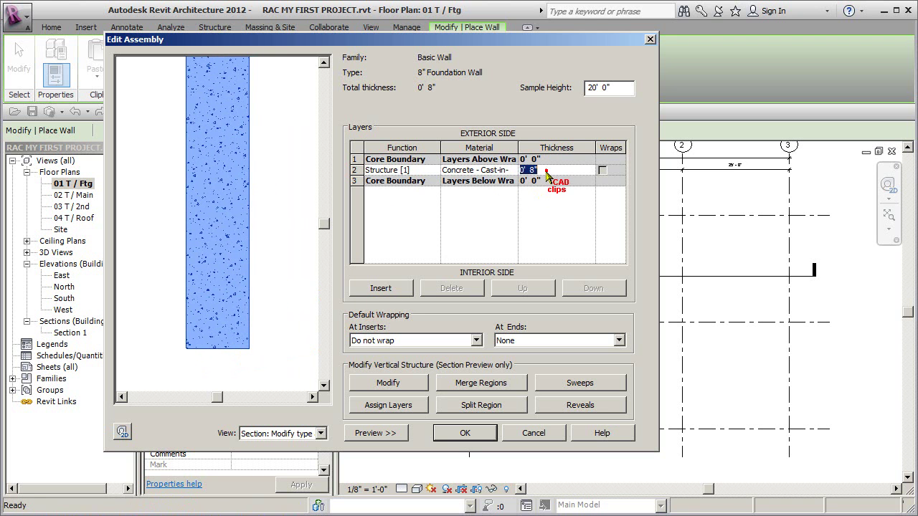
left_click(470, 433)
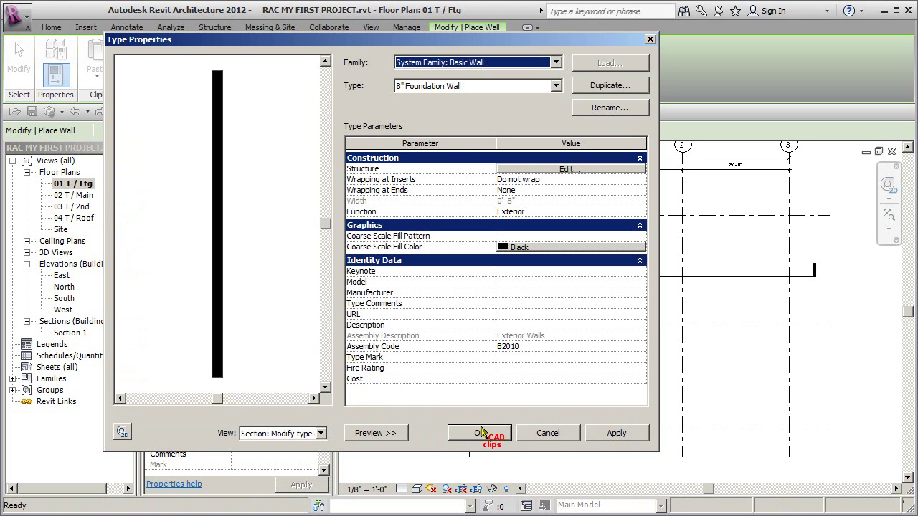
Give new walls base offset 0 and top constraint 02 T / Main.
left_click(483, 434)
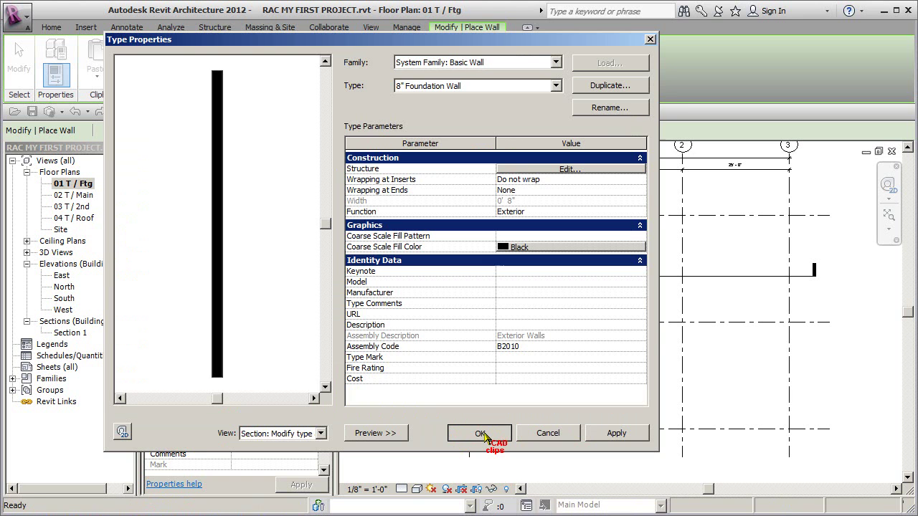
left_click(484, 435)
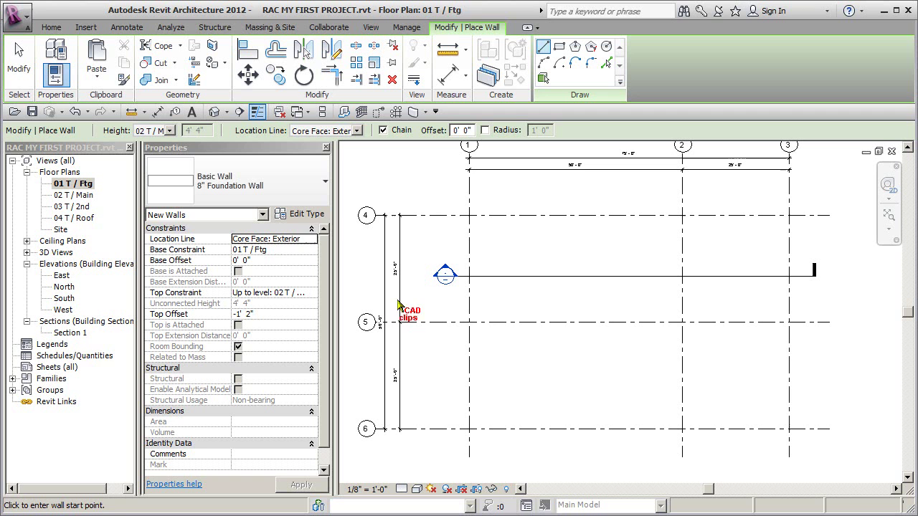
left_click(281, 249)
left_click(271, 261)
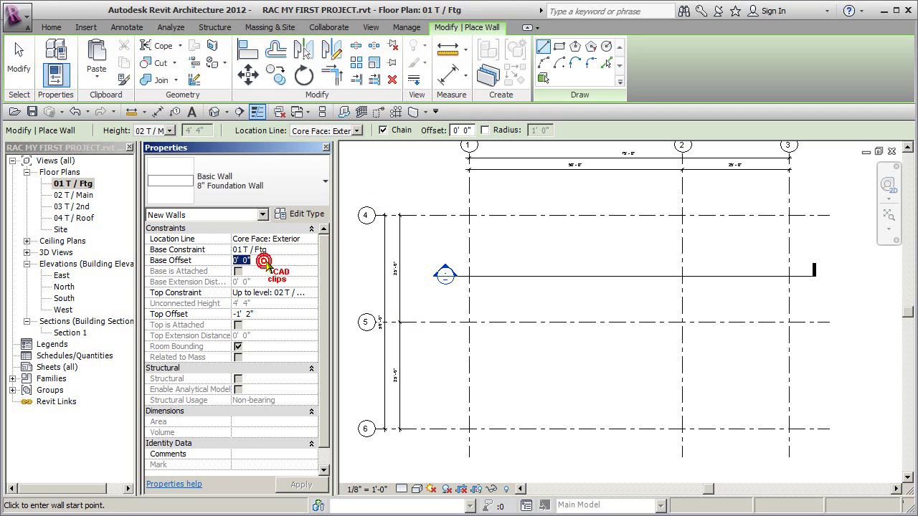
left_click(313, 294)
left_click(312, 294)
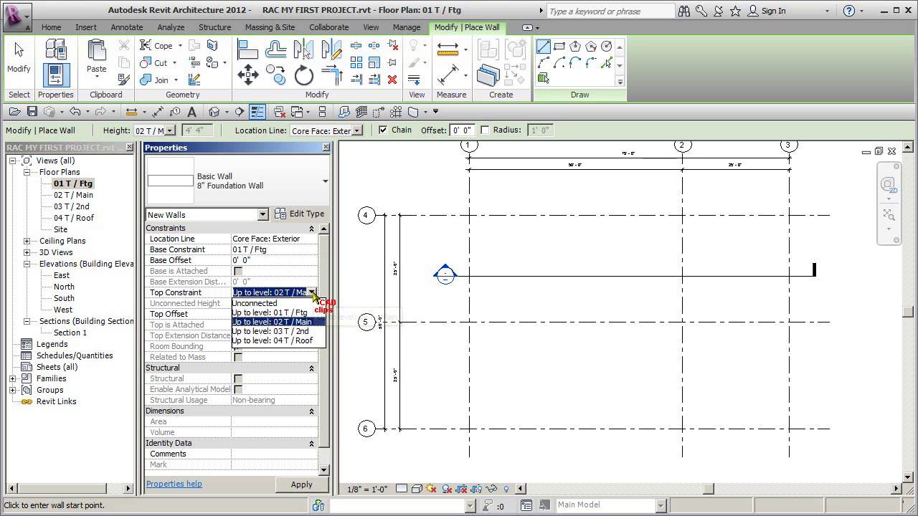
left_click(307, 320)
Set the top offset to -1' 2" and the location line to Core Face: Exterior.
left_click(279, 316)
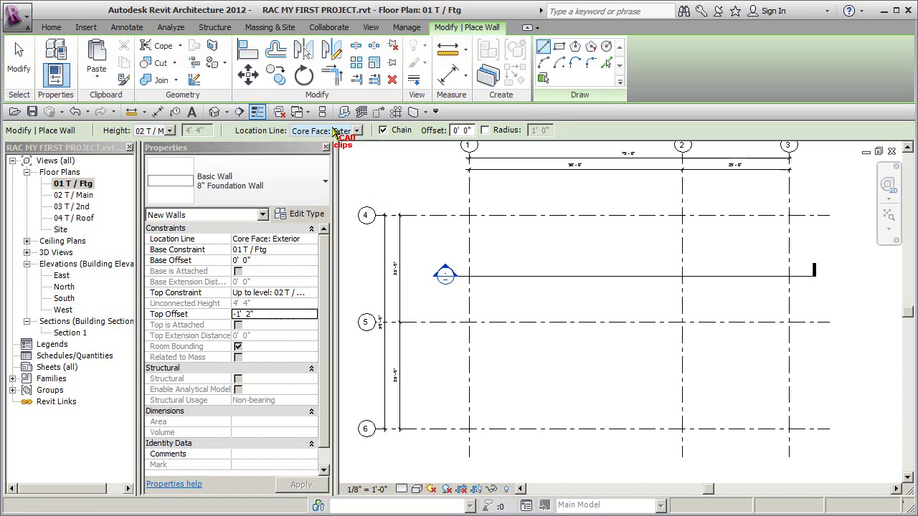
left_click(357, 131)
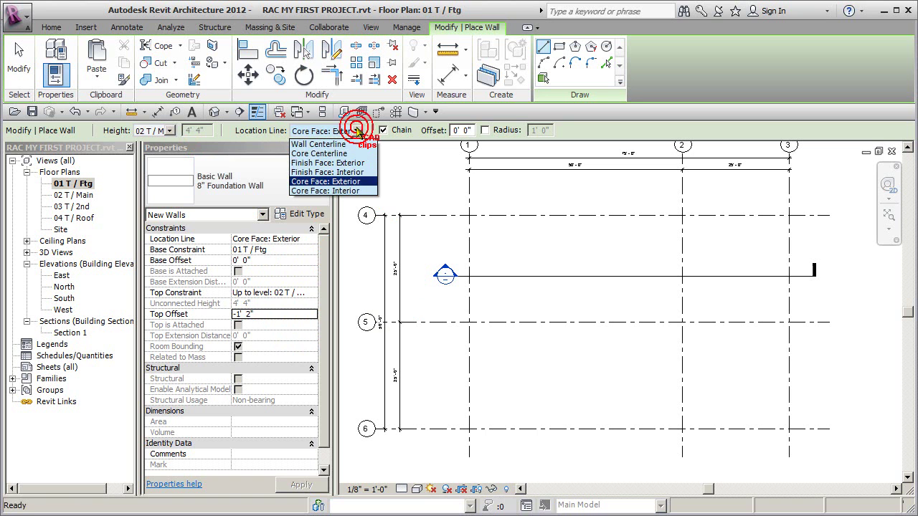
left_click(352, 182)
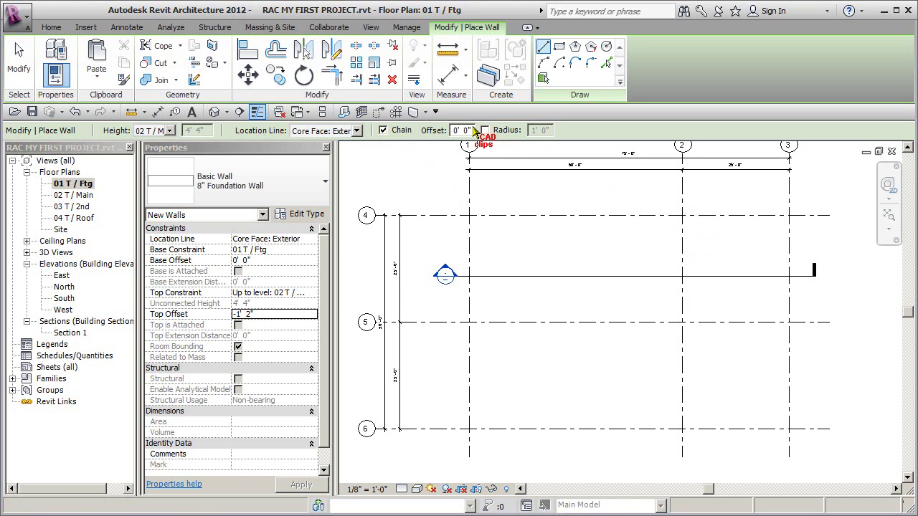
Start the foundation wall at grid 1 / grid 4, flipped to sit below grid 4.
left_click(469, 215)
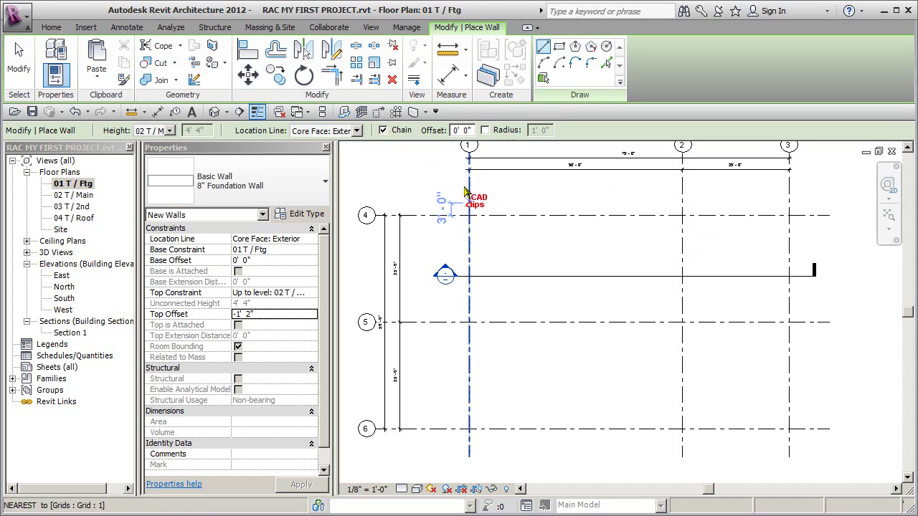
key("Escape")
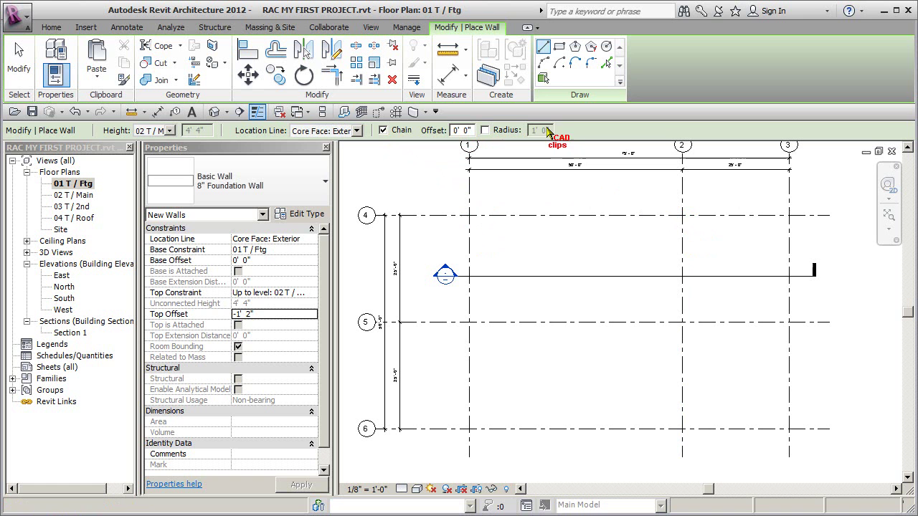
left_click(470, 215)
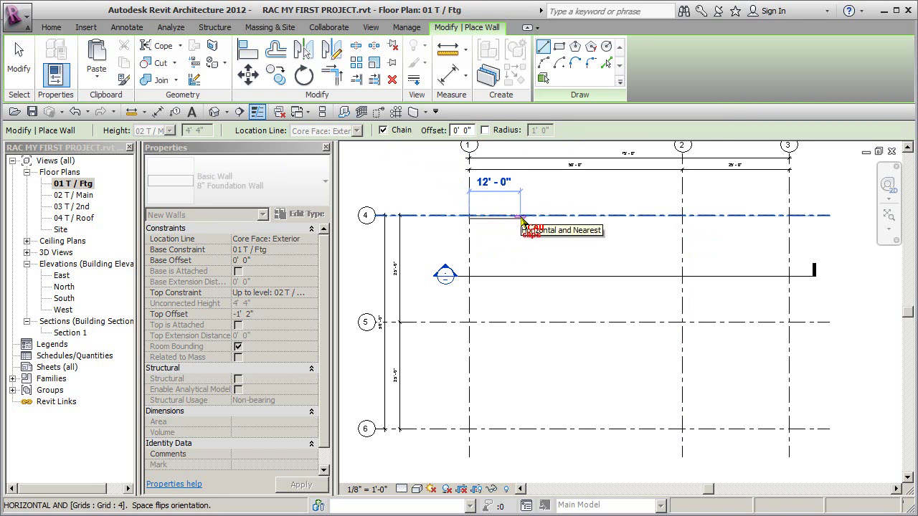
scroll(520, 218, "up", 2)
scroll(521, 218, "up", 2)
middle_click_drag(521, 218, 620, 217)
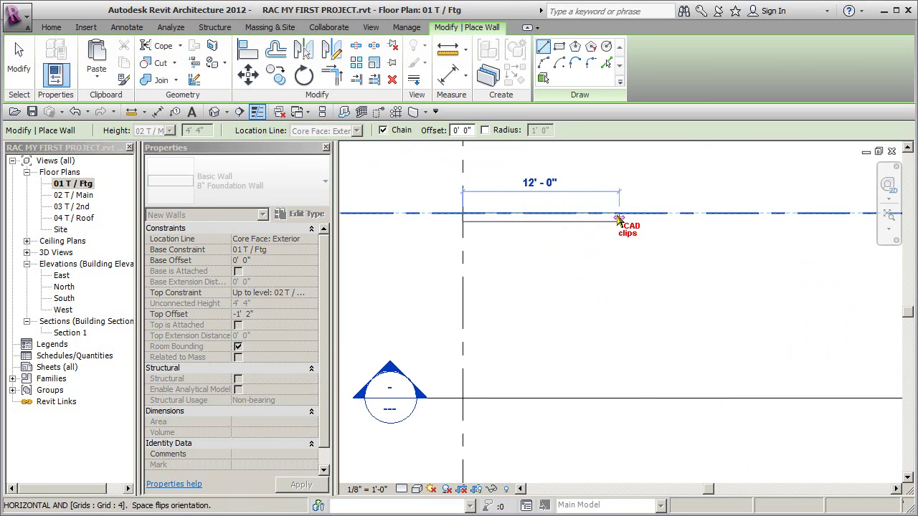
key("space")
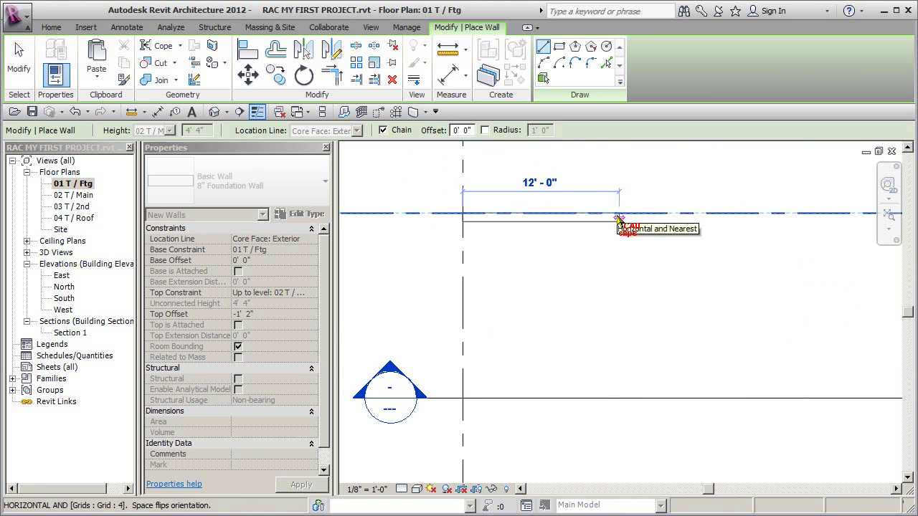
key("space")
key("space")
key("space")
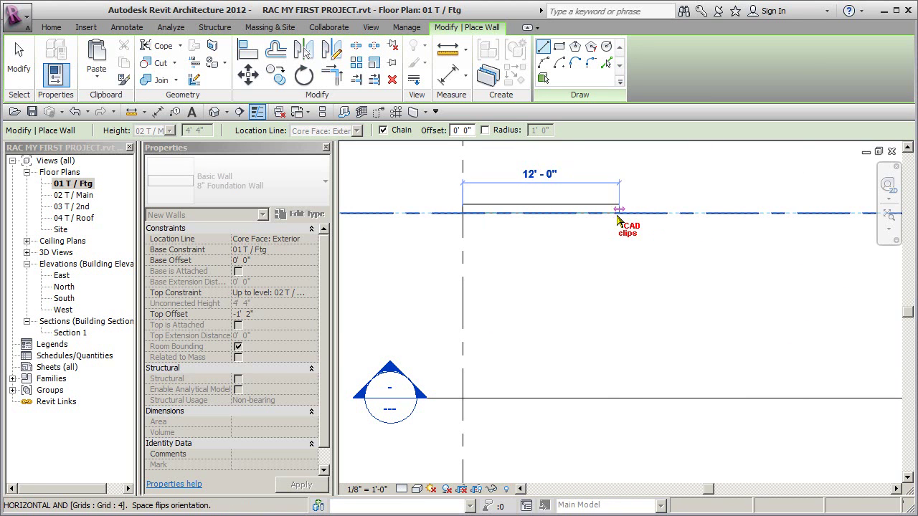
key("space")
scroll(618, 219, "down", 3)
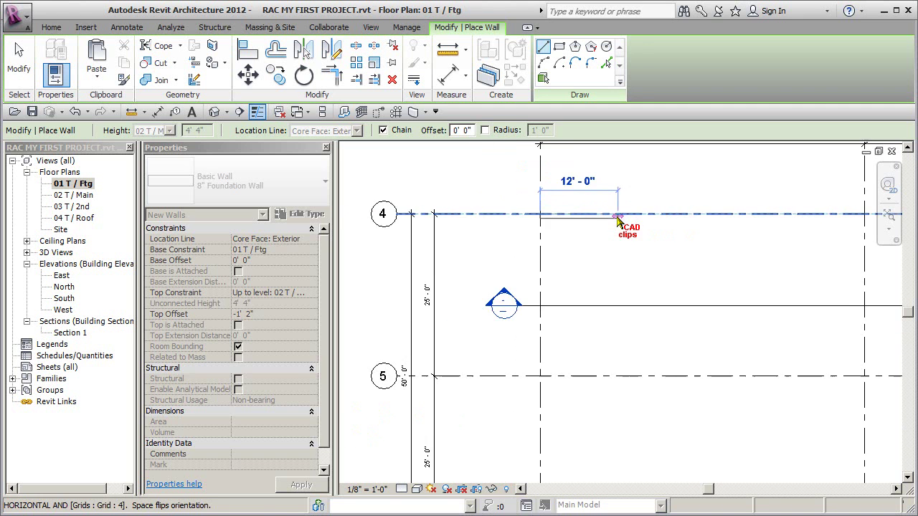
middle_click_drag(618, 219, 490, 218)
scroll(495, 215, "down", 3)
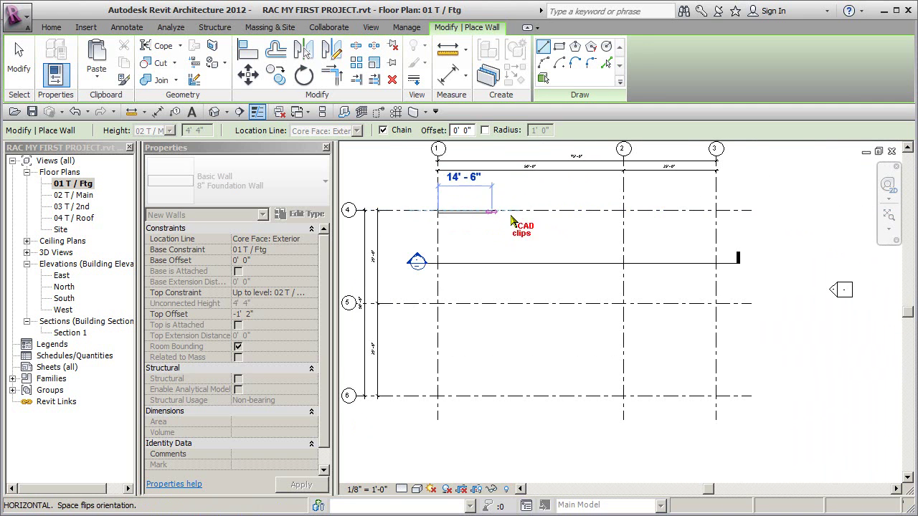
middle_click_drag(592, 220, 637, 220)
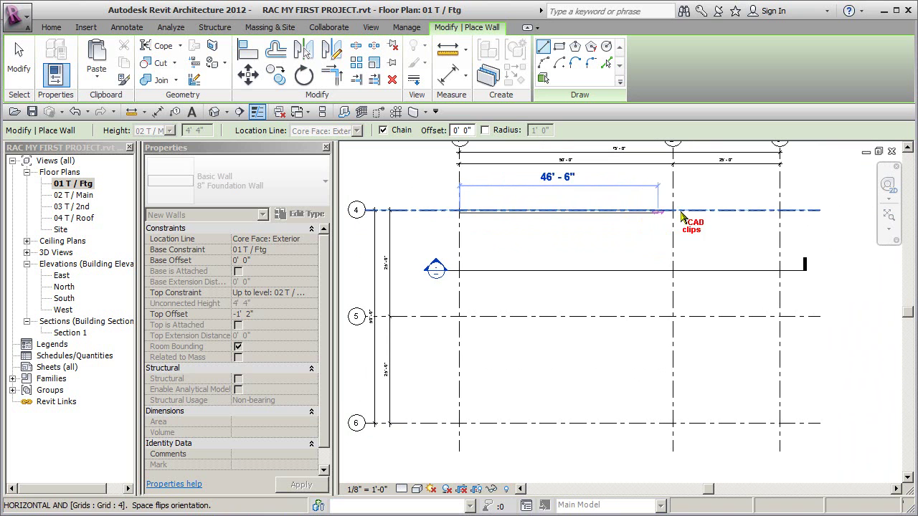
Chain walls through corners 4/3, 3/5, 5/2, 2/6, 6/1 and back to 1/4.
left_click(780, 214)
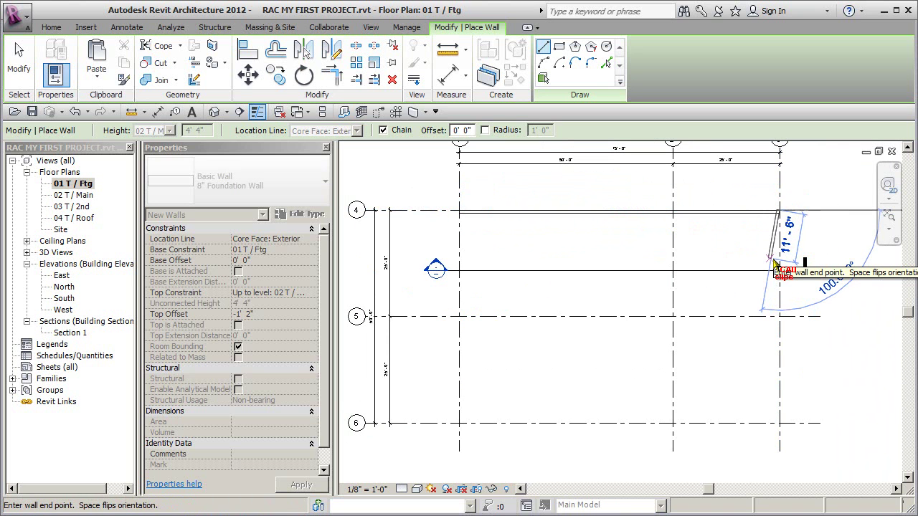
left_click(738, 317)
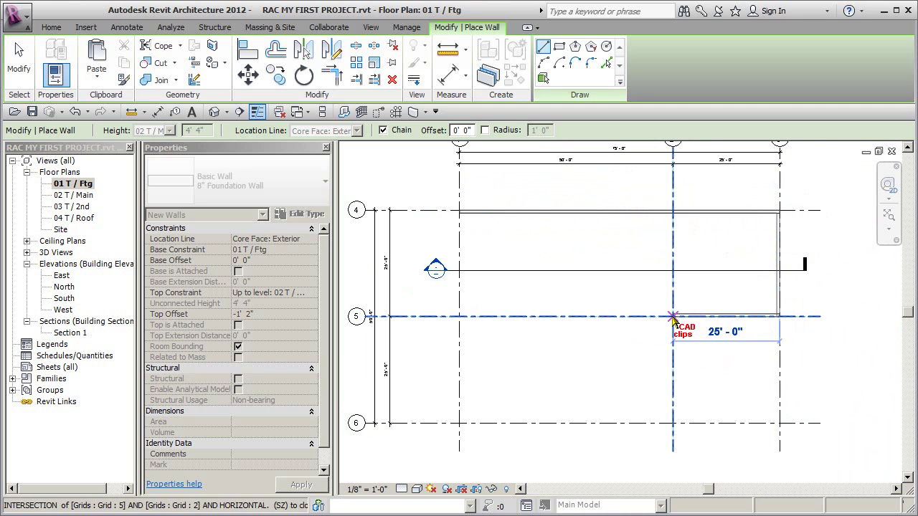
left_click(671, 316)
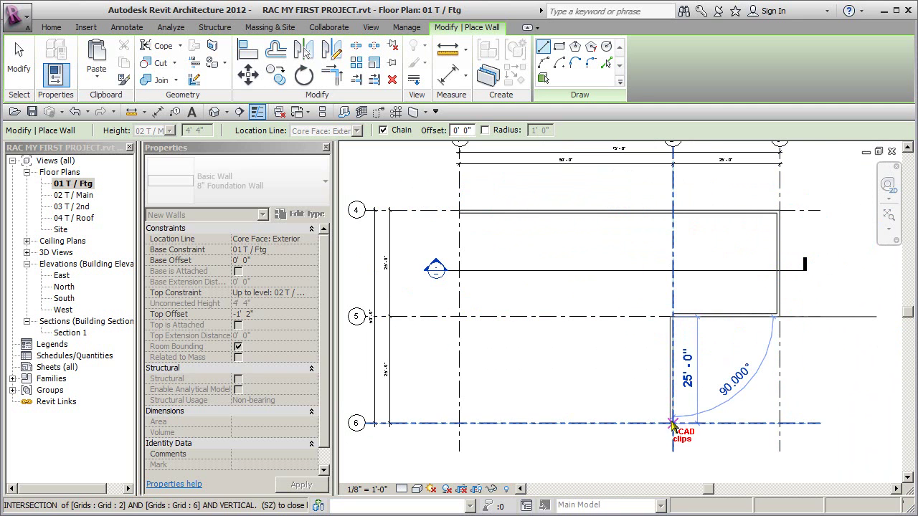
left_click(672, 423)
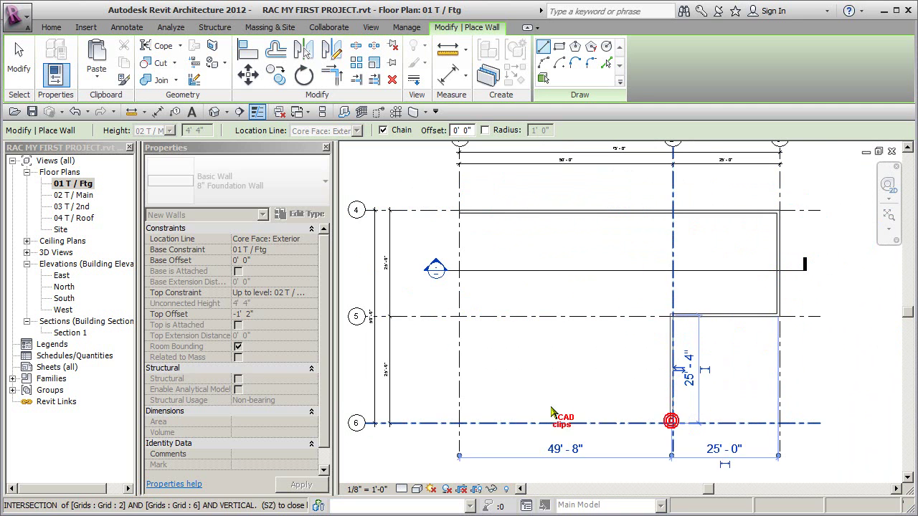
left_click(460, 423)
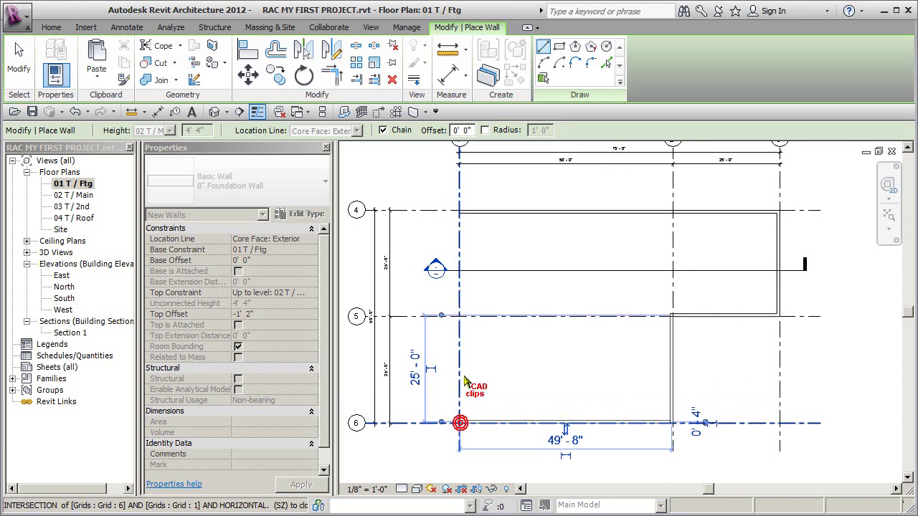
left_click(460, 213)
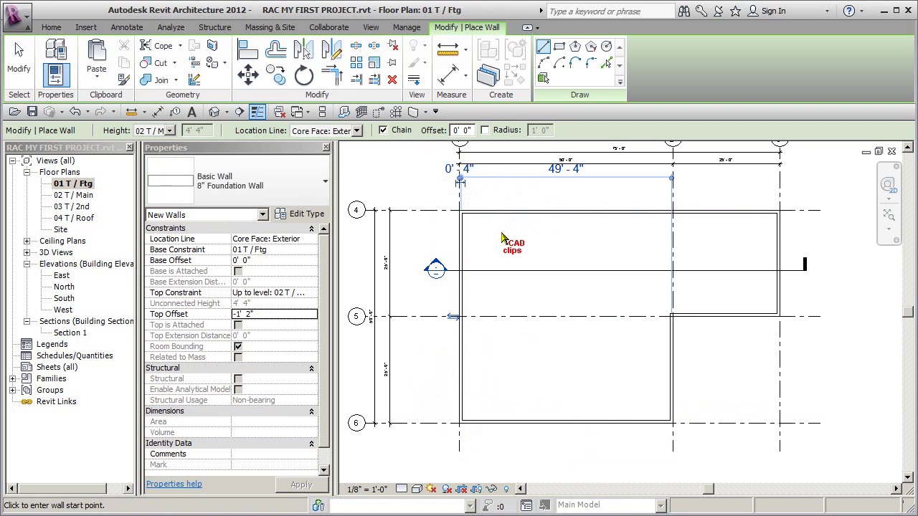
key("Escape")
scroll(693, 334, "up", 5)
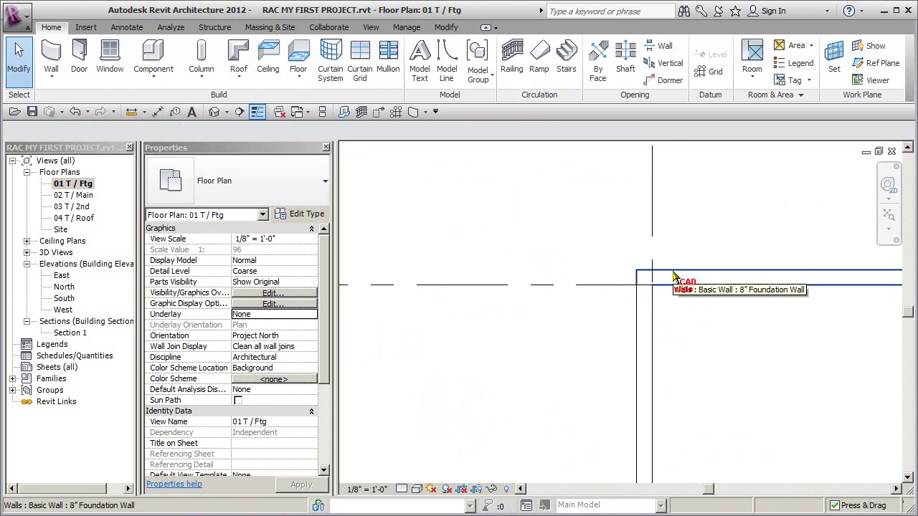
Shorten the short foundation wall from 25'0" to 20'2".
left_click(649, 279)
left_click_drag(645, 287, 758, 304)
left_click(755, 346)
scroll(760, 351, "down", 2)
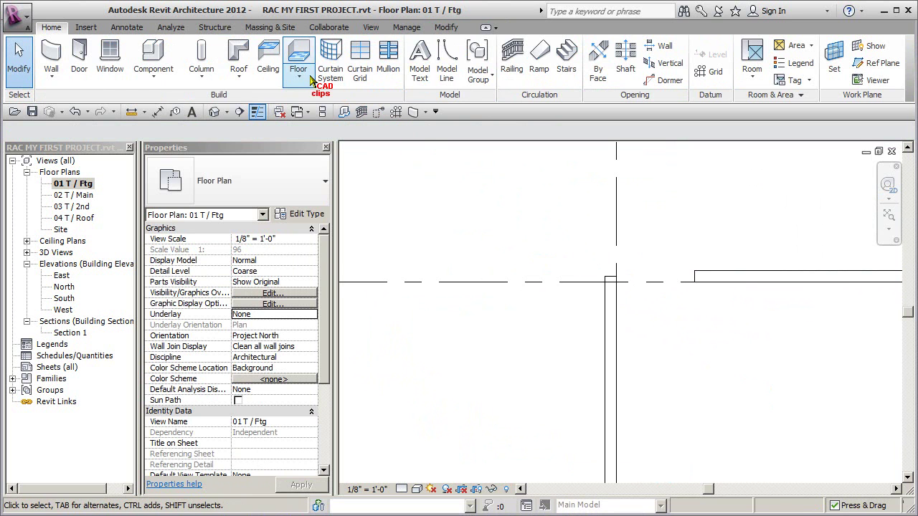
Join the vertical and horizontal walls into a corner with Trim/Extend to Corner.
left_click(444, 27)
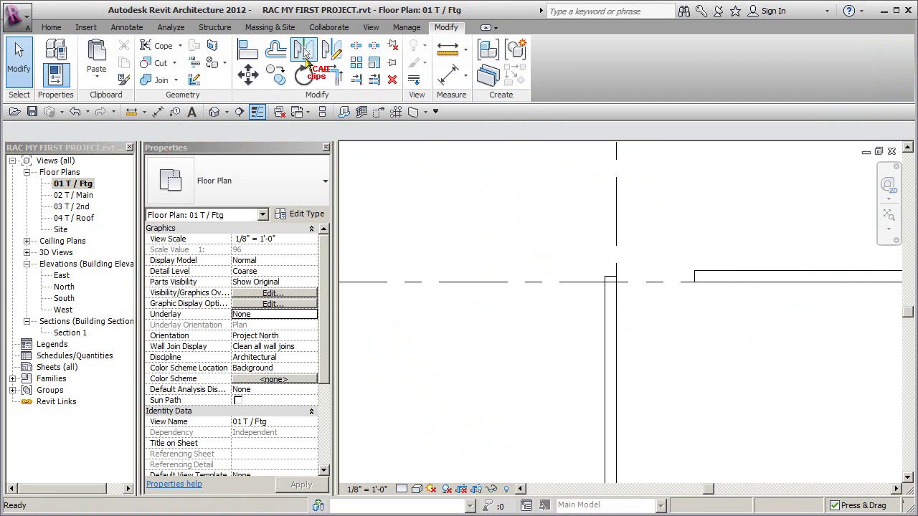
left_click(333, 73)
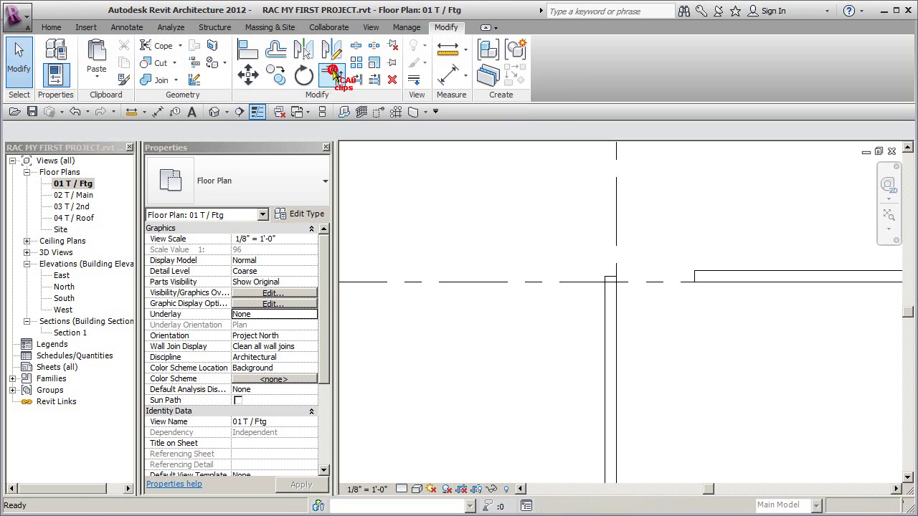
left_click(612, 294)
left_click(704, 288)
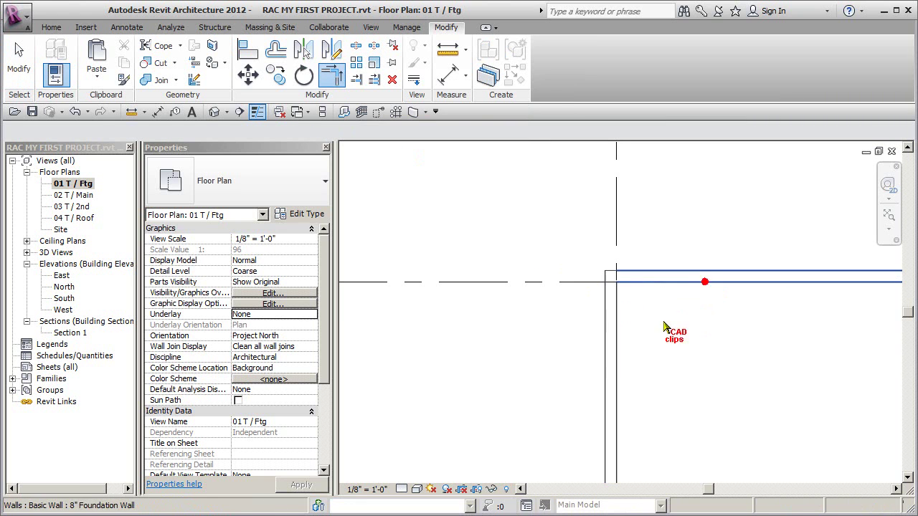
scroll(659, 339, "down", 5)
scroll(655, 334, "down", 1)
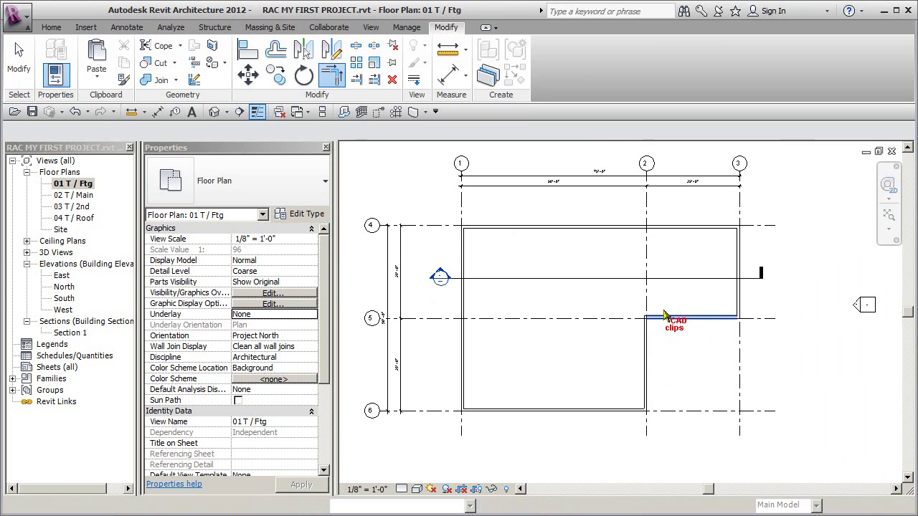
key("Escape")
Pull back the top wall's end and trim it to the right wall at the top-right corner.
left_click(706, 228)
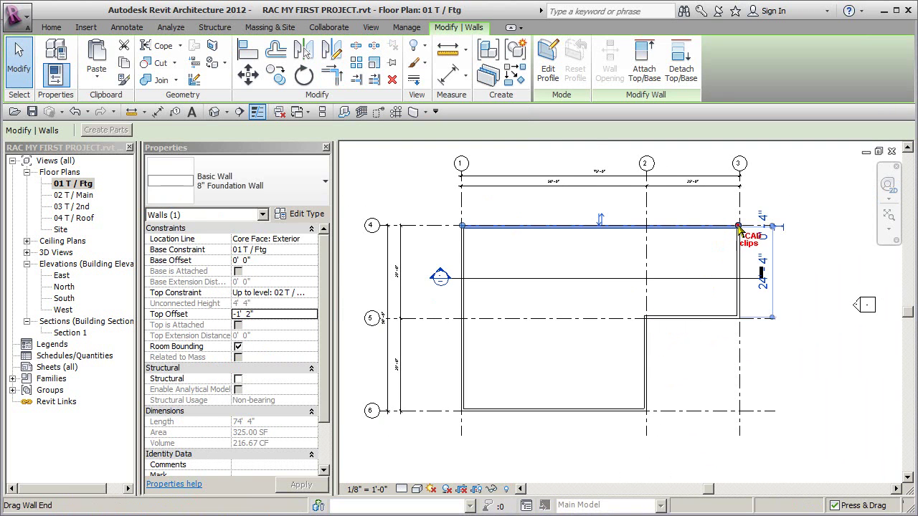
left_click_drag(739, 228, 667, 241)
left_click(685, 259)
scroll(685, 258, "up", 1)
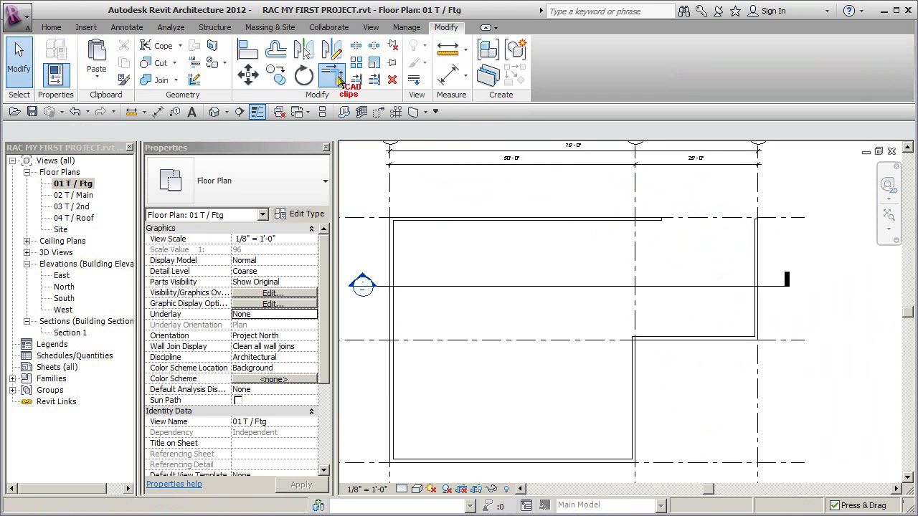
left_click(646, 216)
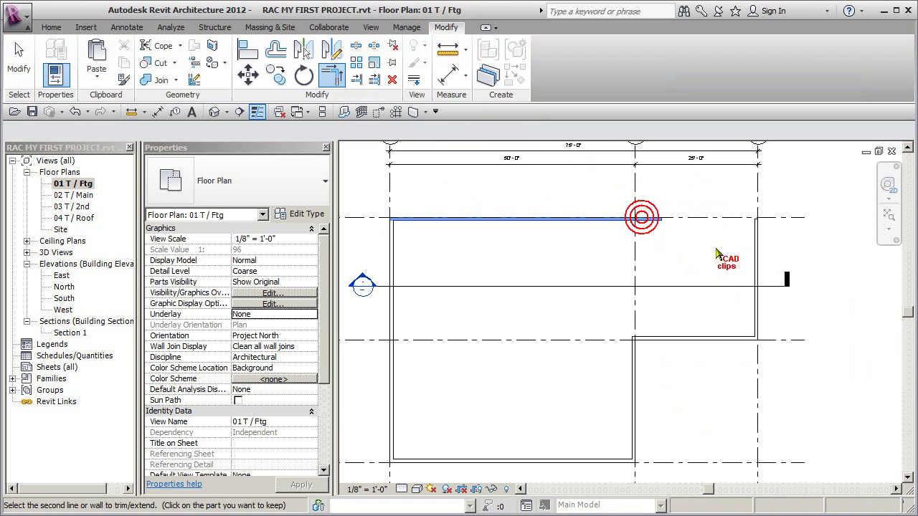
left_click(754, 252)
scroll(696, 268, "down", 3)
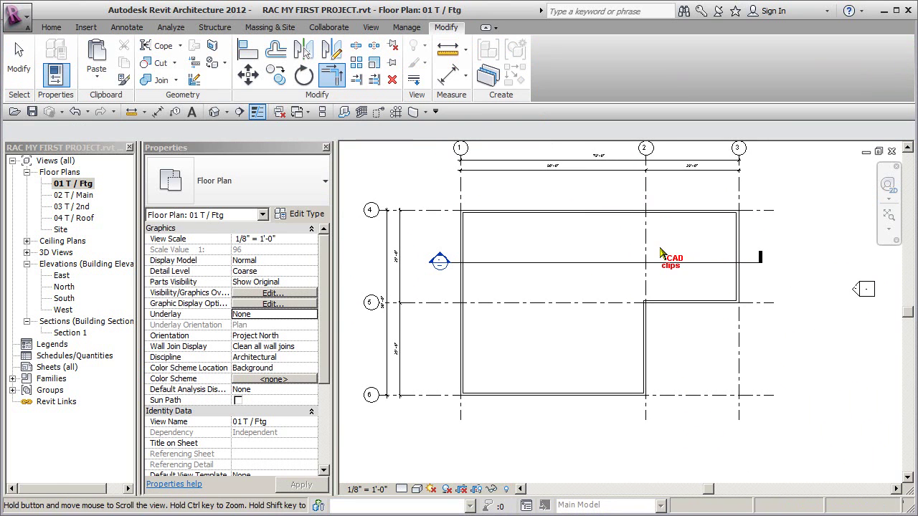
Review the foundation walls in Section 1, then orbit the default 3D view to see the underside.
key("Escape")
key("Escape")
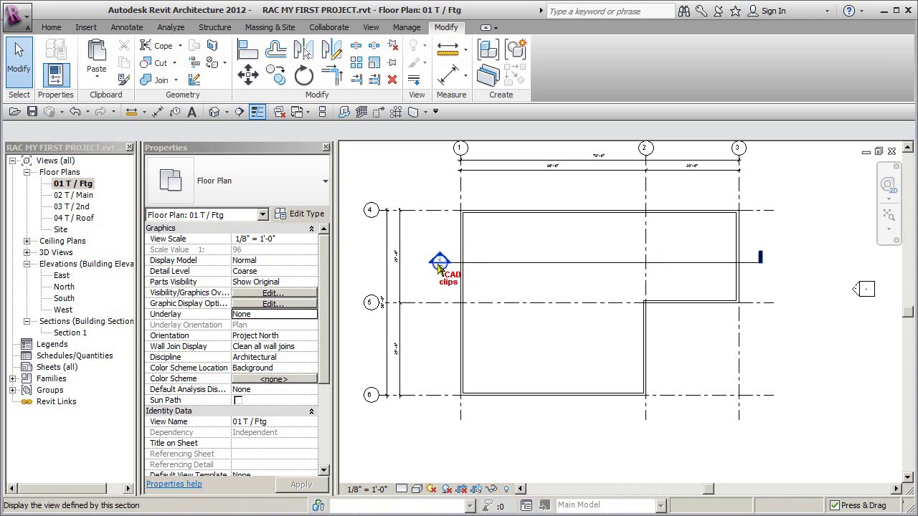
double_click(439, 262)
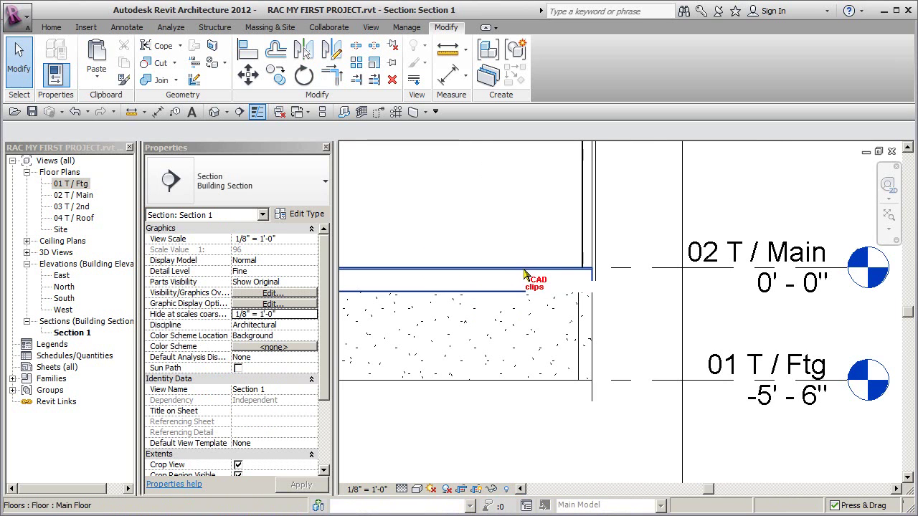
scroll(629, 344, "up", 2)
scroll(627, 340, "down", 5)
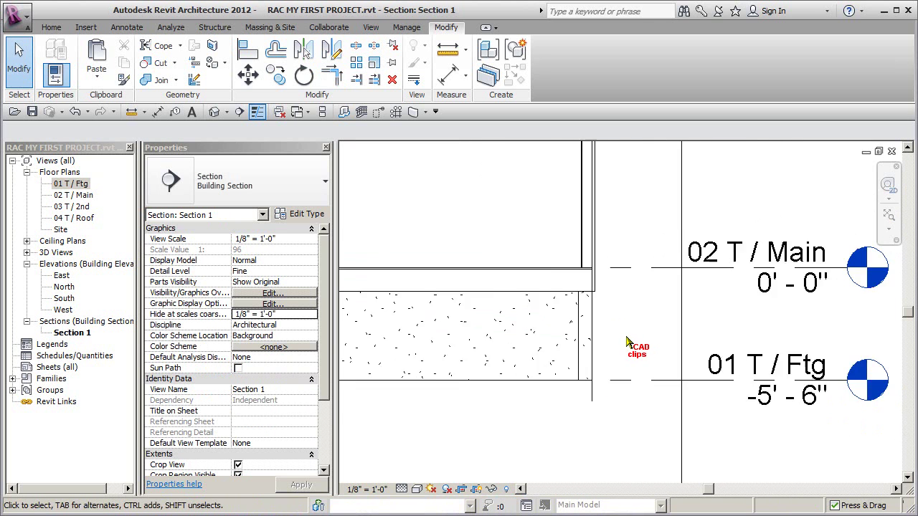
middle_click_drag(628, 343, 717, 352)
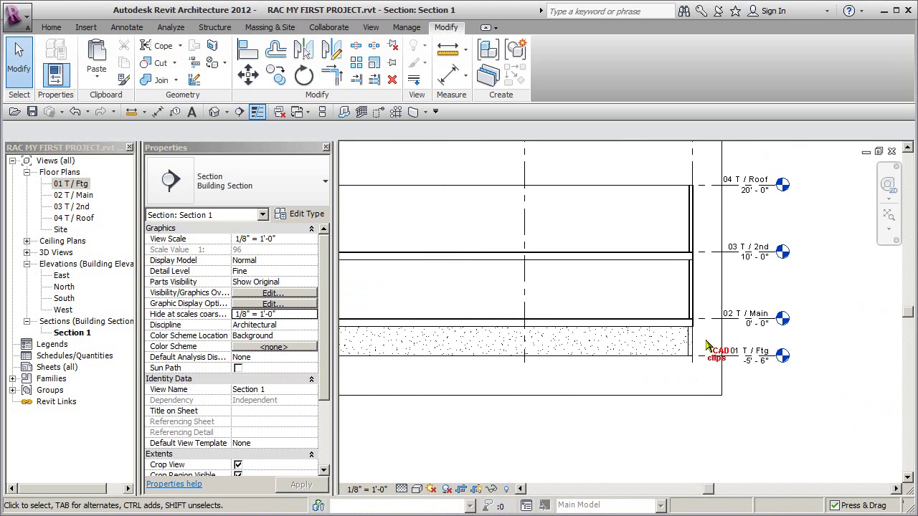
left_click(213, 113)
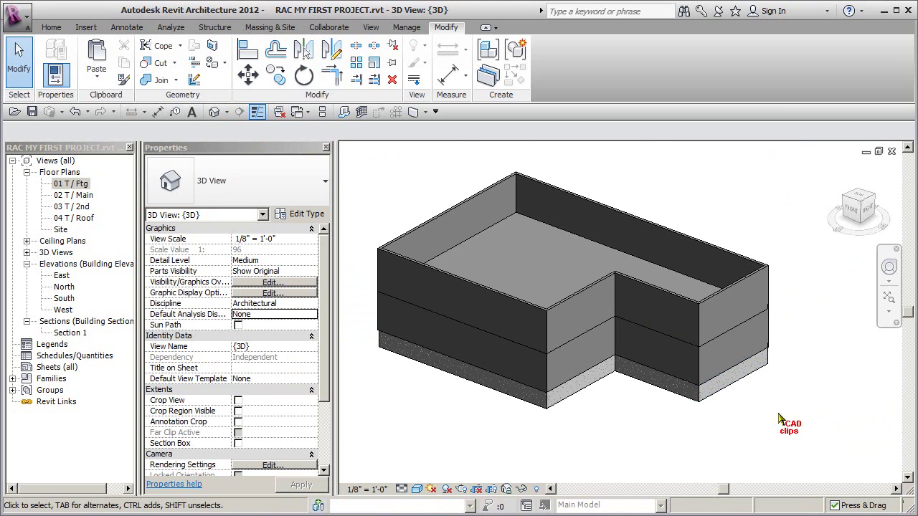
middle_click_drag(776, 423, 796, 347, "shift")
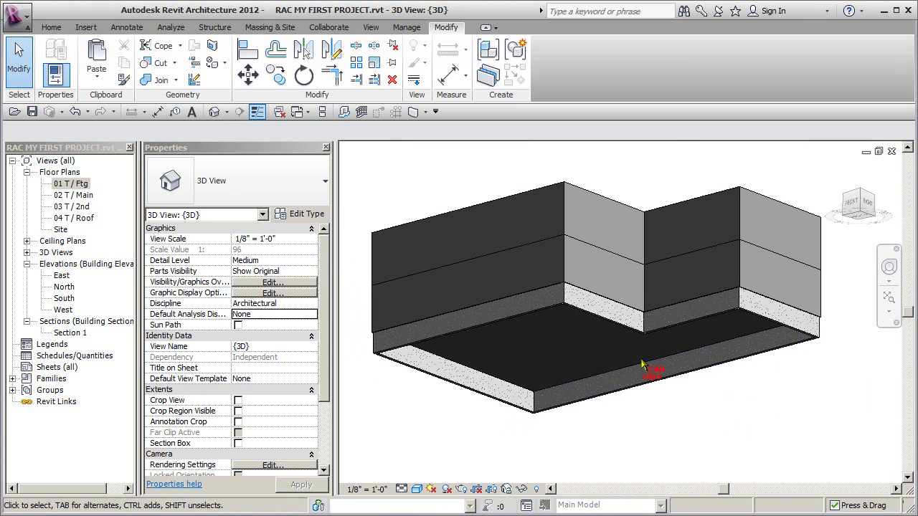
Start a Structure wall foundation with the Bearing Footing - 36" x 12" type.
left_click(215, 27)
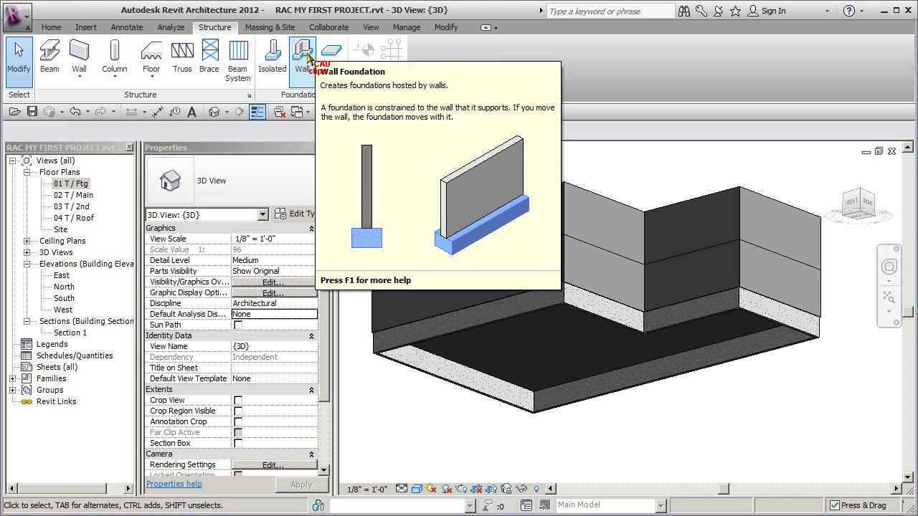
left_click(305, 56)
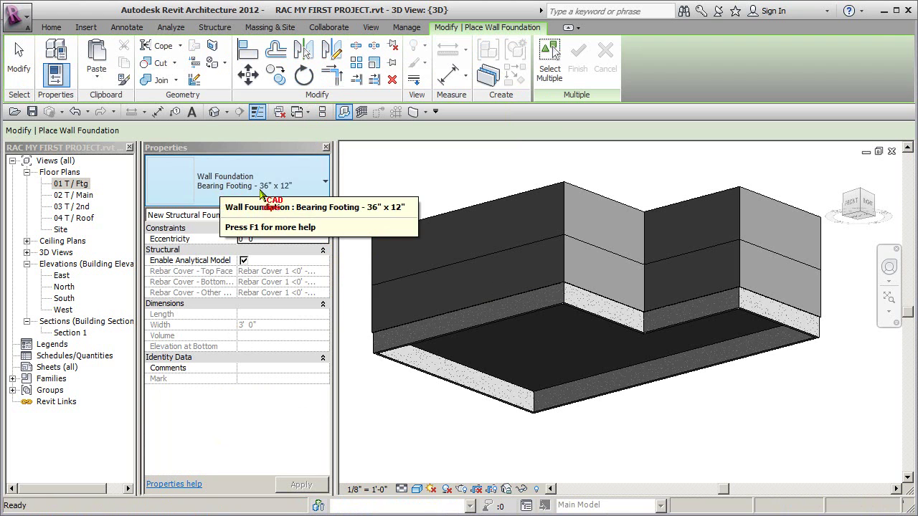
left_click(310, 179)
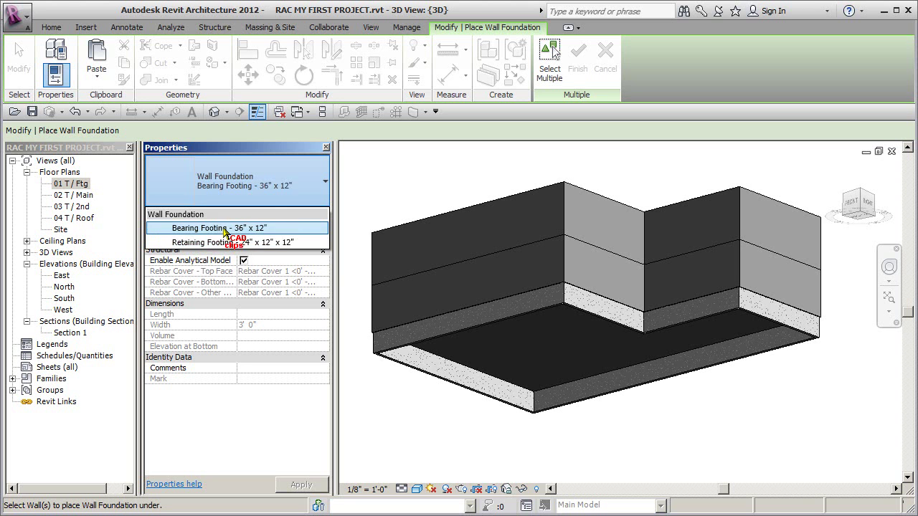
left_click(226, 228)
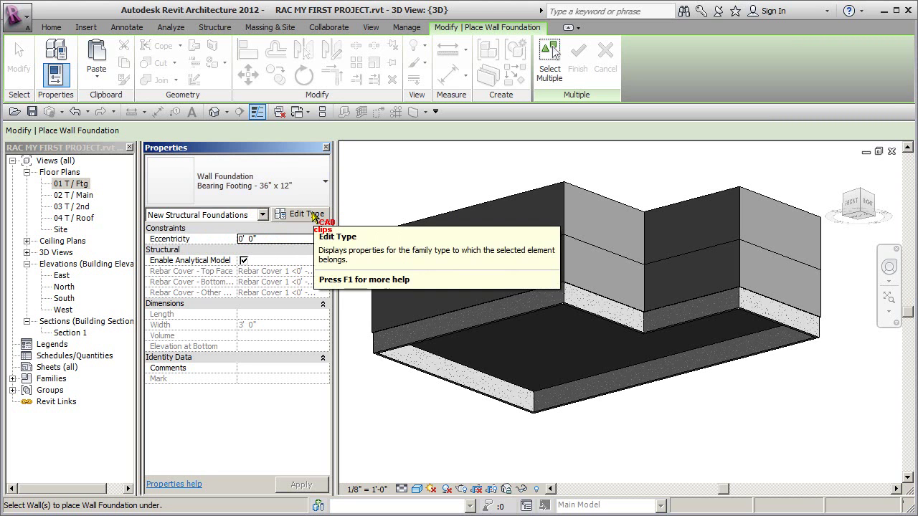
Duplicate the footing as Bearing Footing - 36" x 10" with 0' 10" Foundation Thickness.
left_click(311, 215)
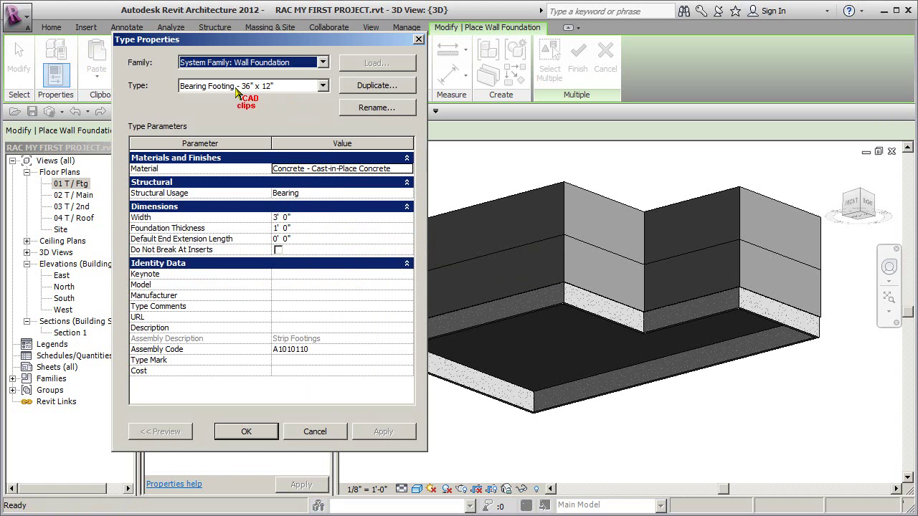
left_click(393, 86)
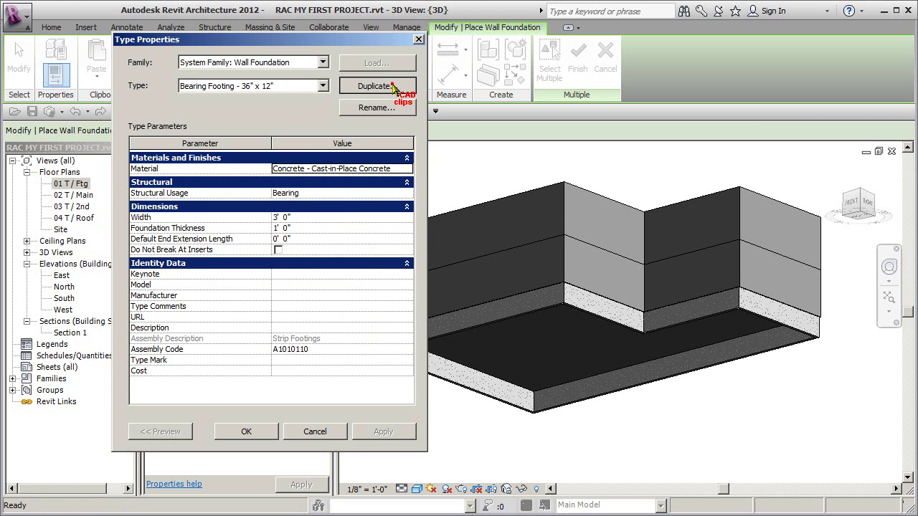
left_click(313, 337)
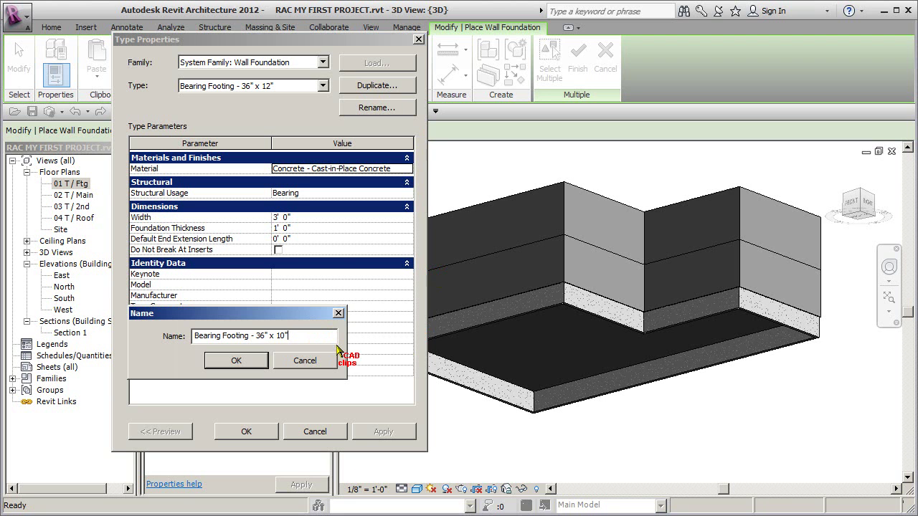
left_click(249, 360)
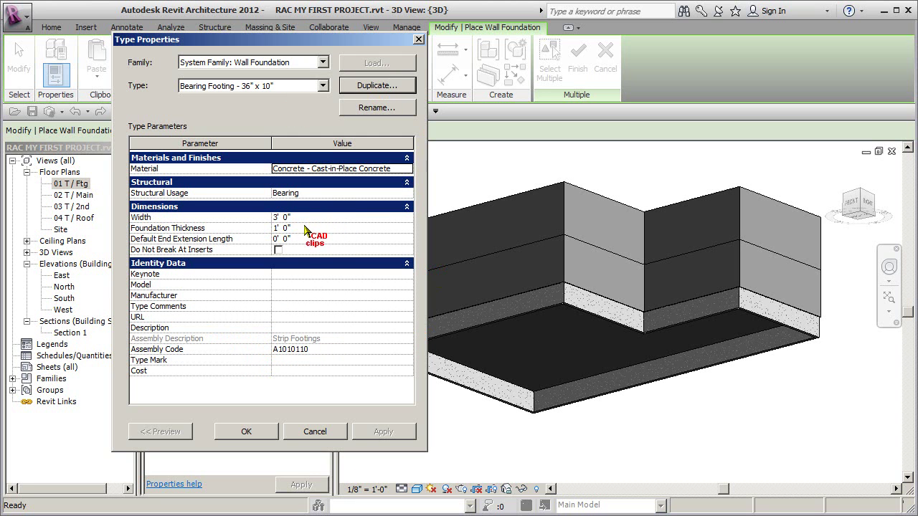
left_click(304, 228)
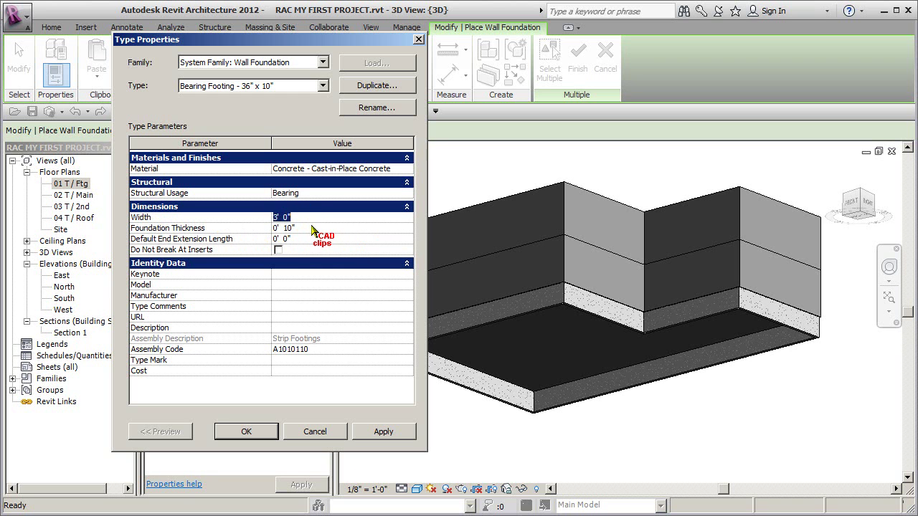
left_click(314, 229)
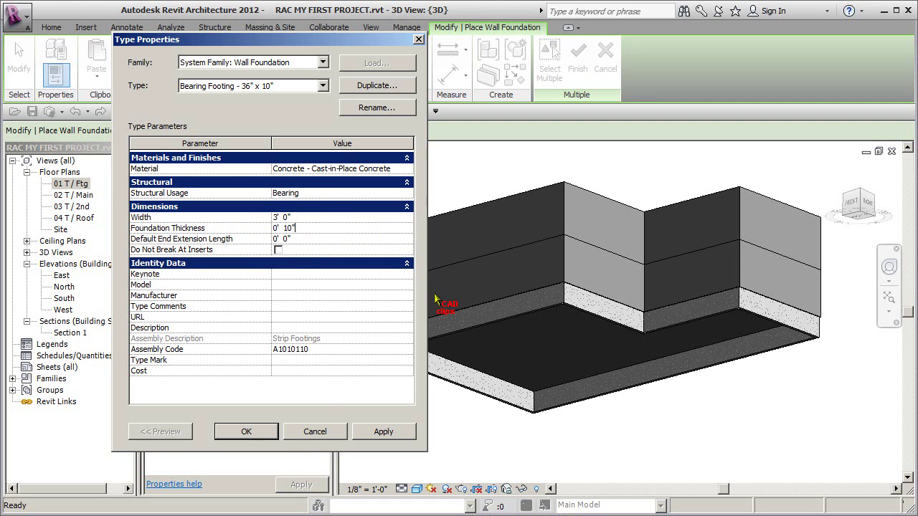
left_click(264, 432)
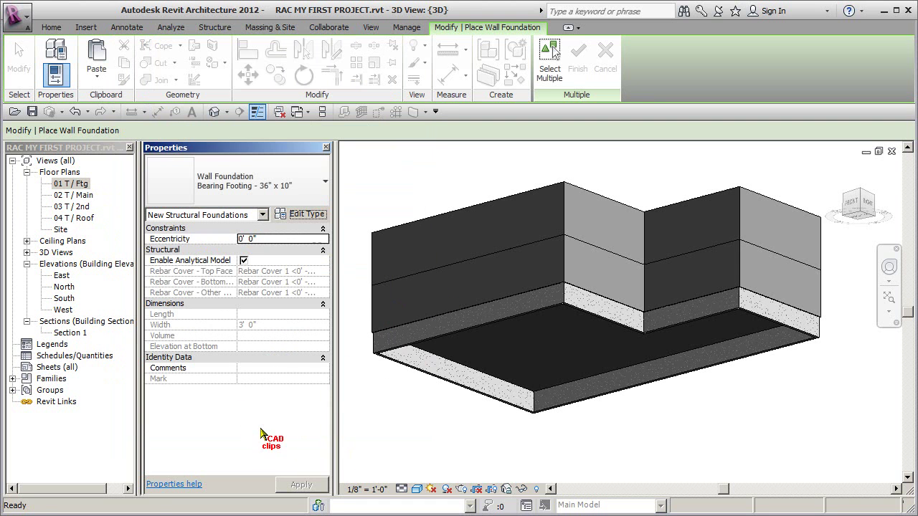
Add 36" x 10" bearing footings under the front, right end, back, middle and front-left walls.
left_click(715, 369)
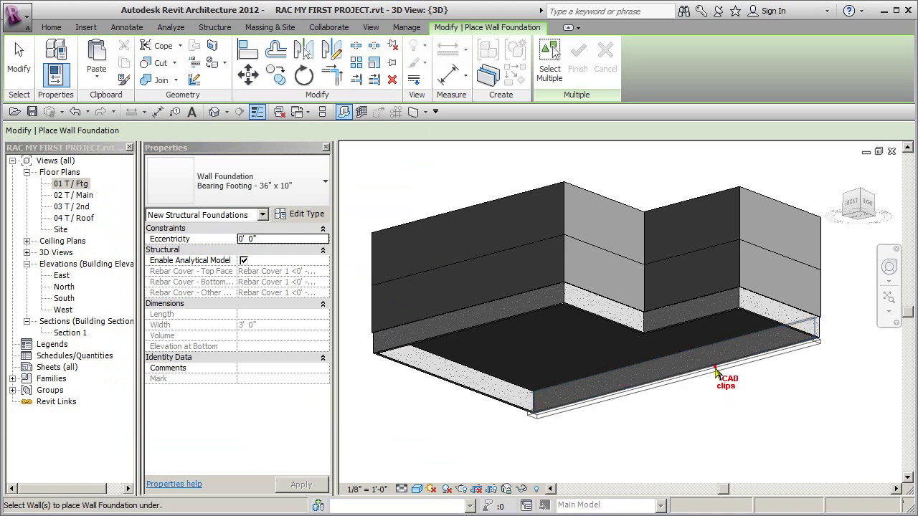
left_click(799, 333)
left_click(692, 326)
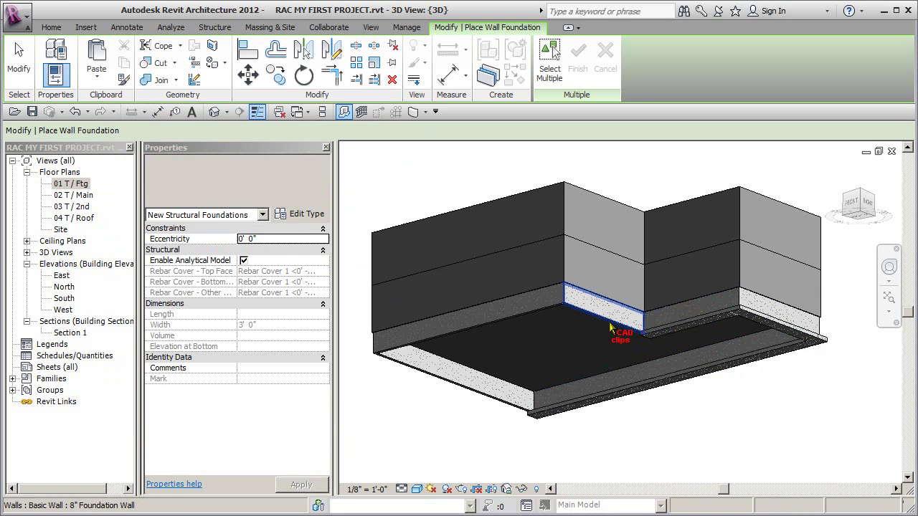
left_click(610, 329)
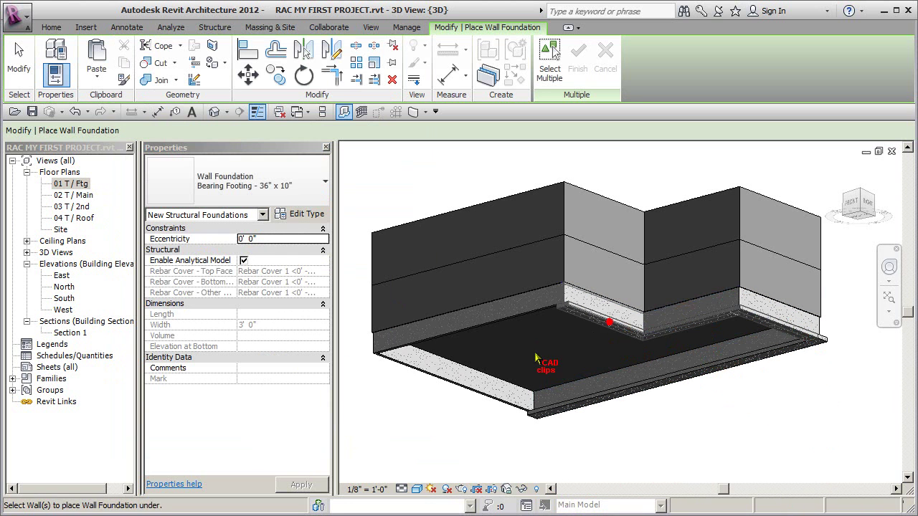
left_click(453, 387)
scroll(797, 393, "up", 4)
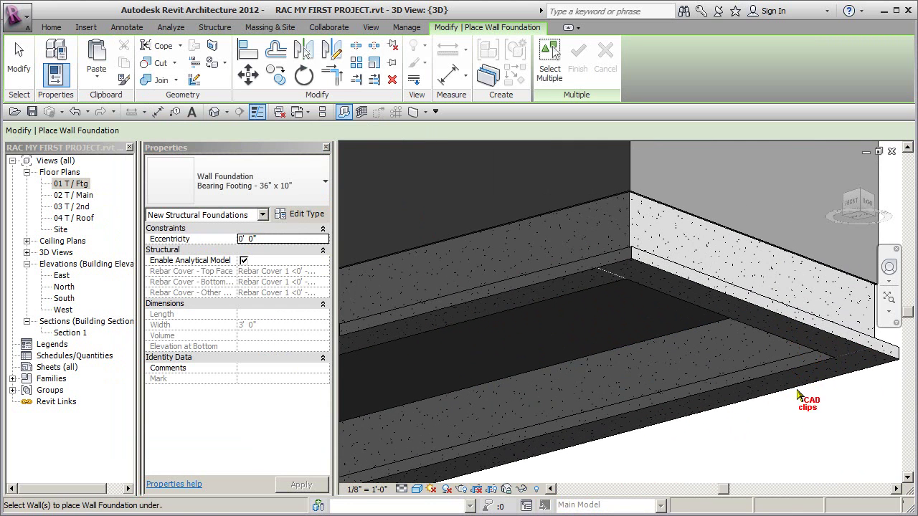
scroll(797, 393, "down", 5)
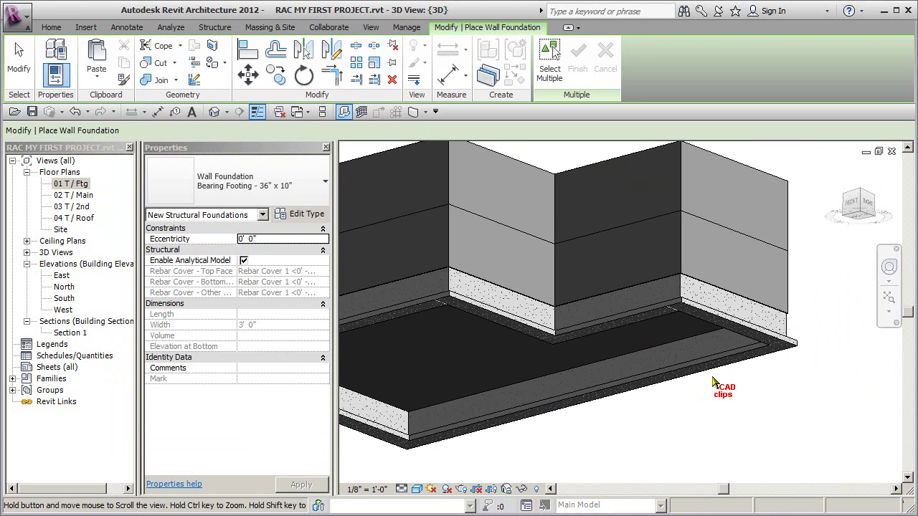
left_click(70, 333)
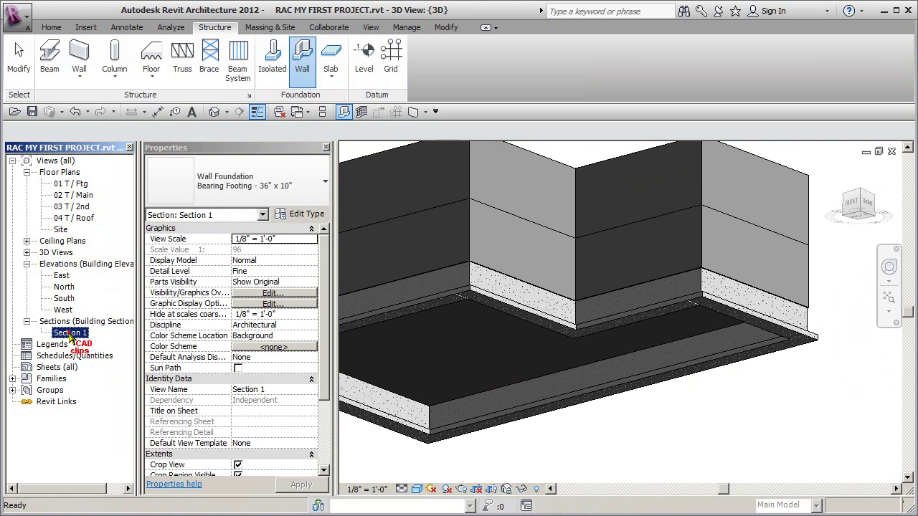
Show Section 1 in Shaded visual style and zoom in on the footing below the wall.
double_click(70, 334)
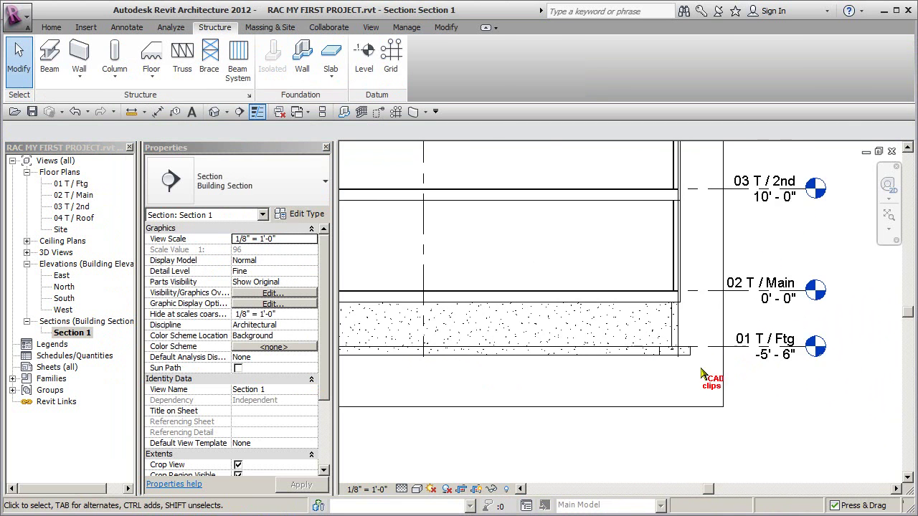
scroll(703, 373, "up", 1)
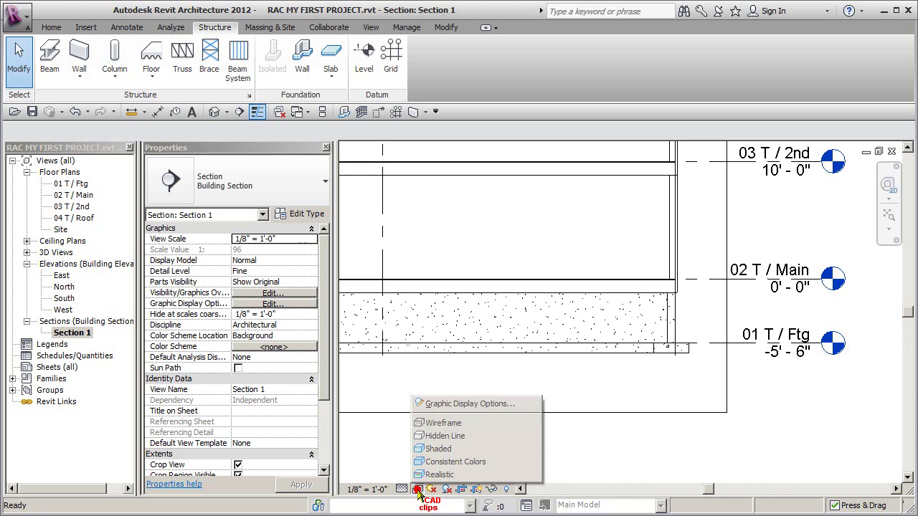
left_click(459, 449)
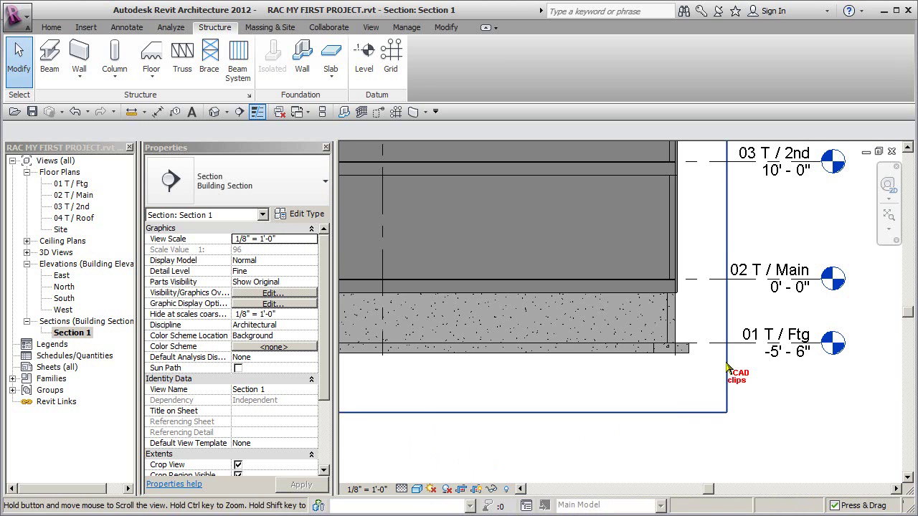
scroll(676, 365, "up", 3)
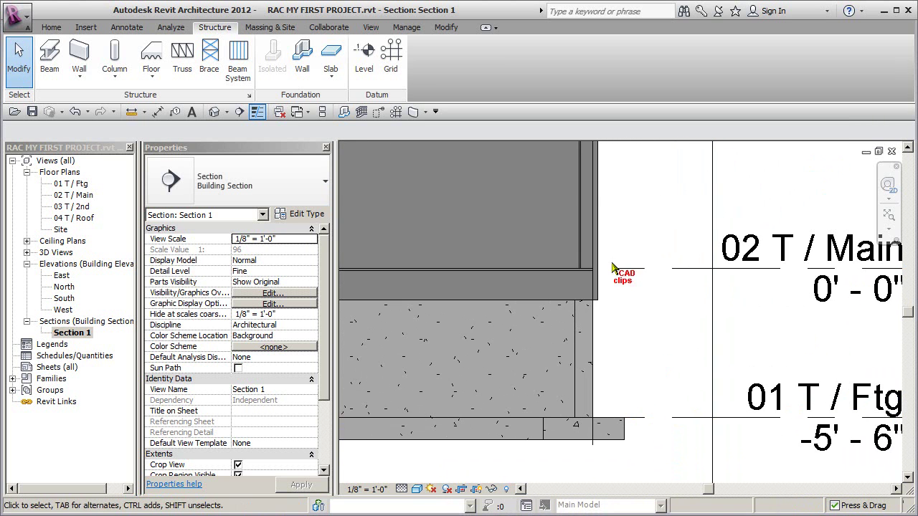
scroll(638, 301, "down", 2)
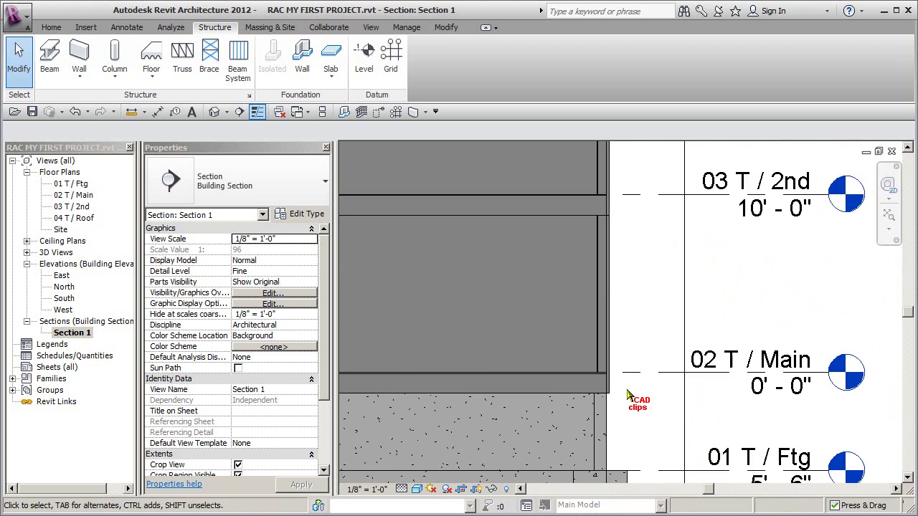
scroll(631, 380, "down", 4)
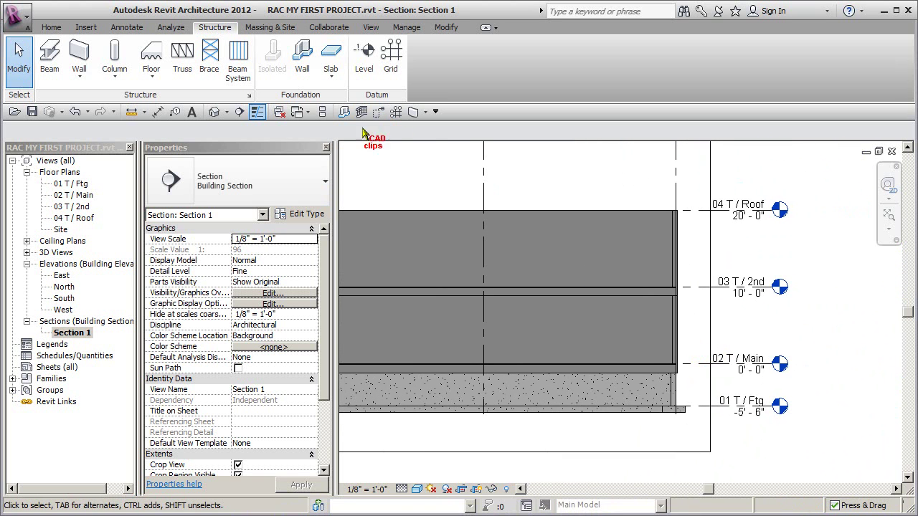
In the default 3D view, select the front, side and back footings in turn to check them.
left_click(214, 112)
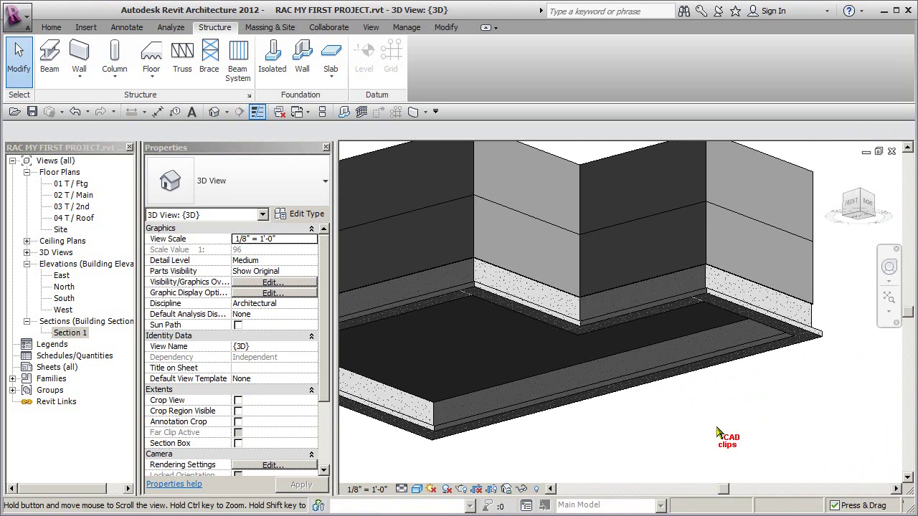
left_click(725, 370)
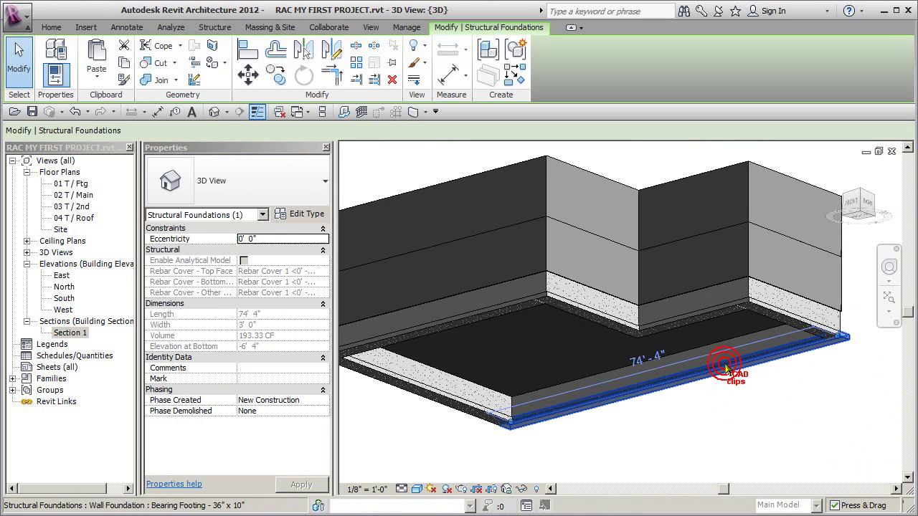
key("Escape")
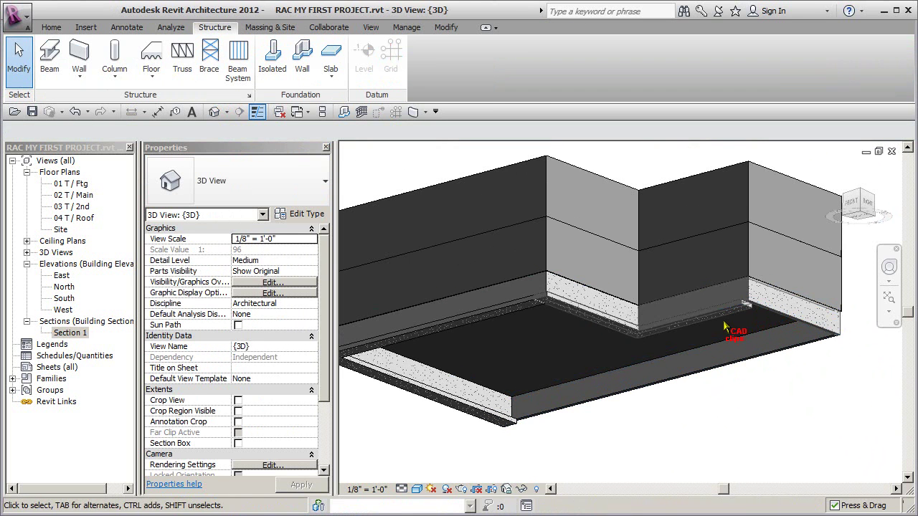
left_click(717, 327)
key("Escape")
left_click(626, 340)
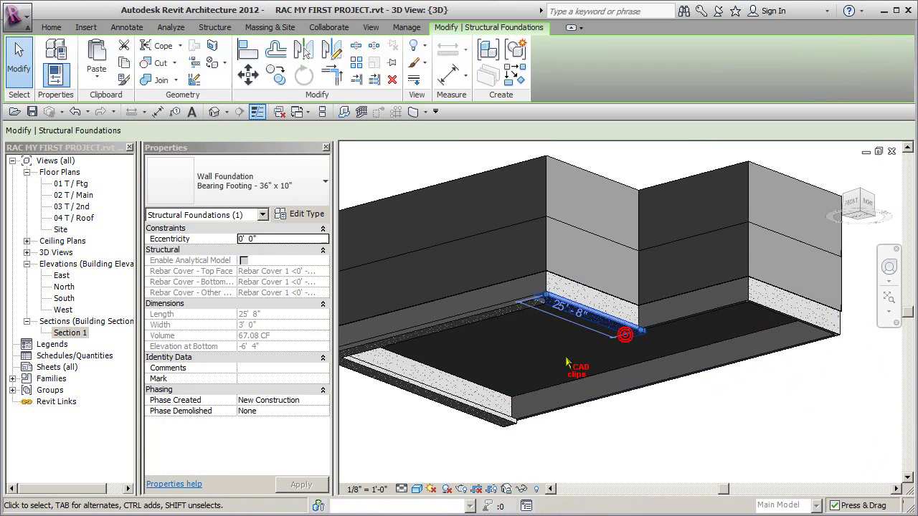
key("Escape")
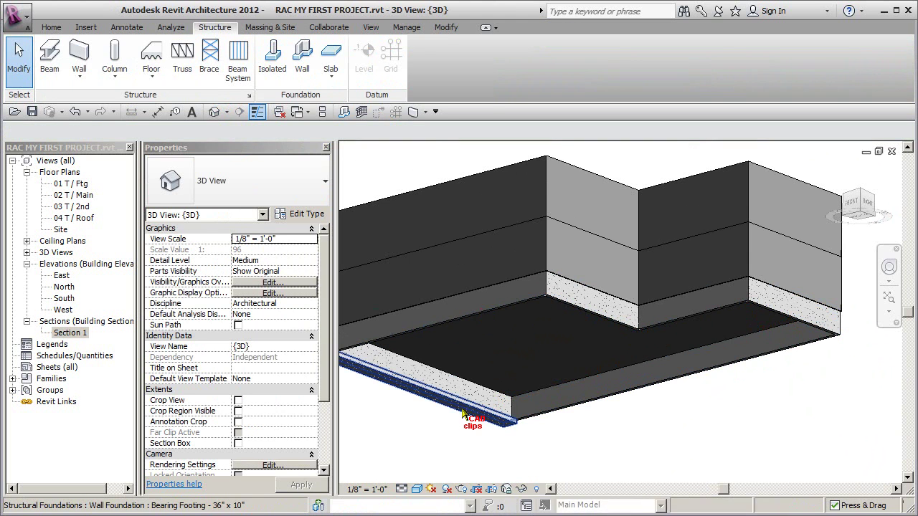
scroll(538, 416, "down", 4)
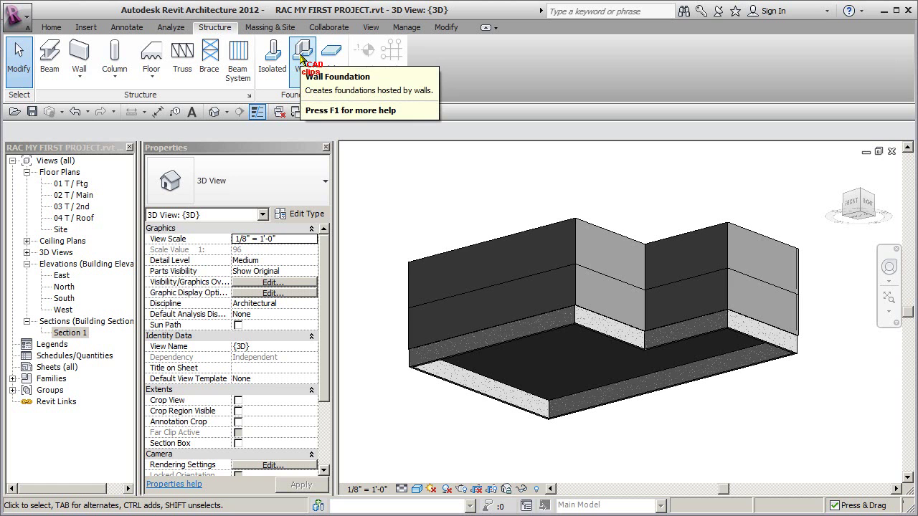
Place 36" x 12" bearing footings under the whole wall chain, then open the 01 T / Ftg plan.
left_click(302, 54)
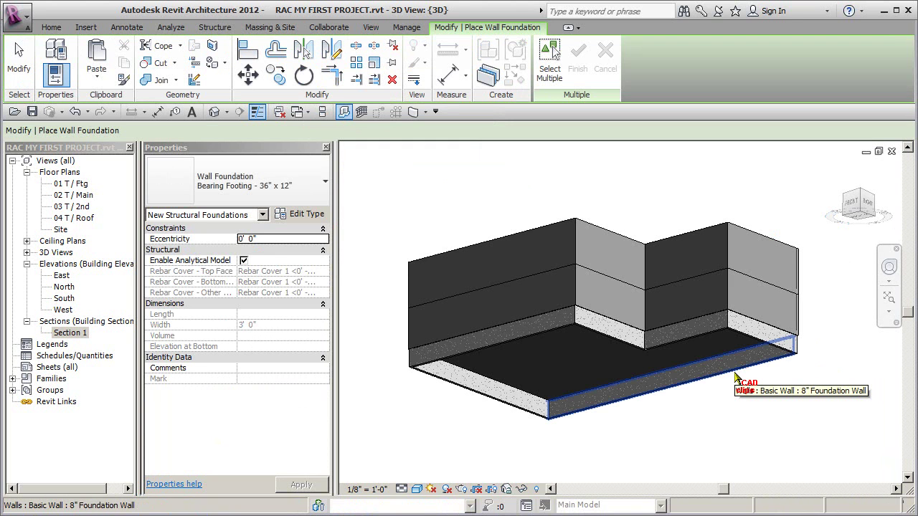
key("Tab")
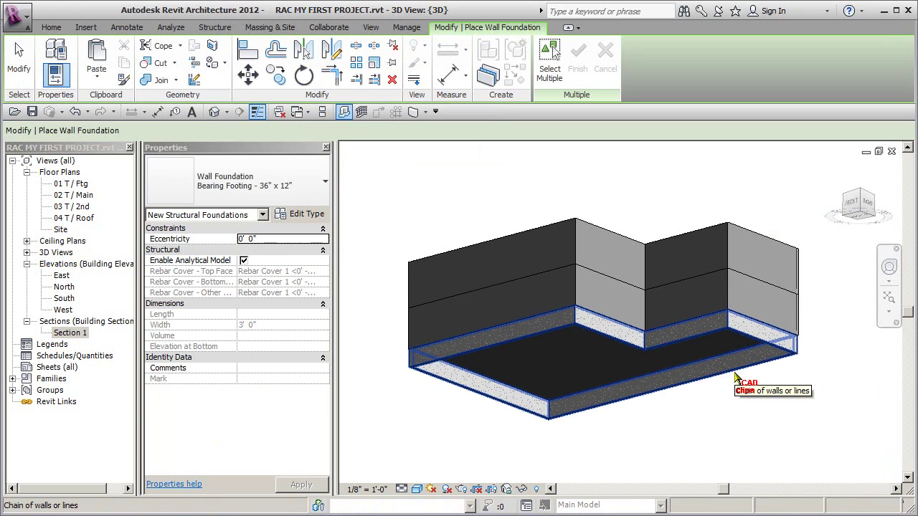
left_click(736, 376)
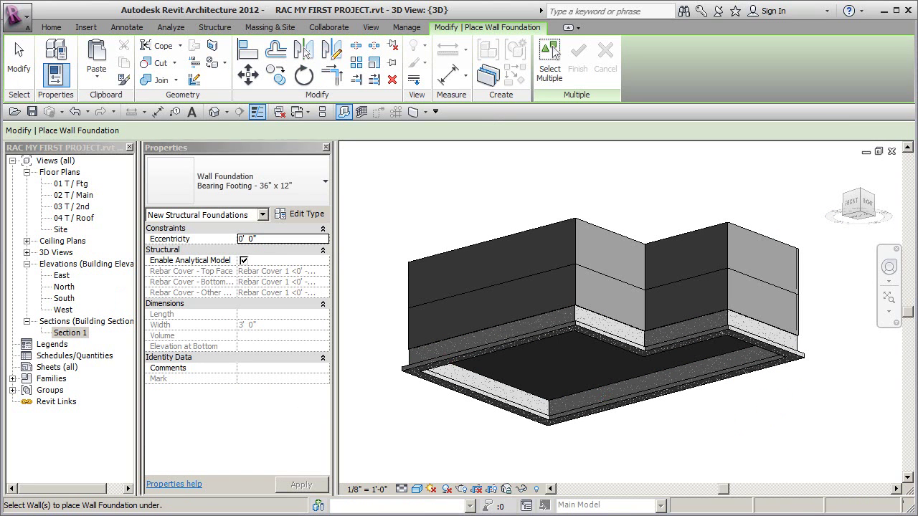
double_click(65, 184)
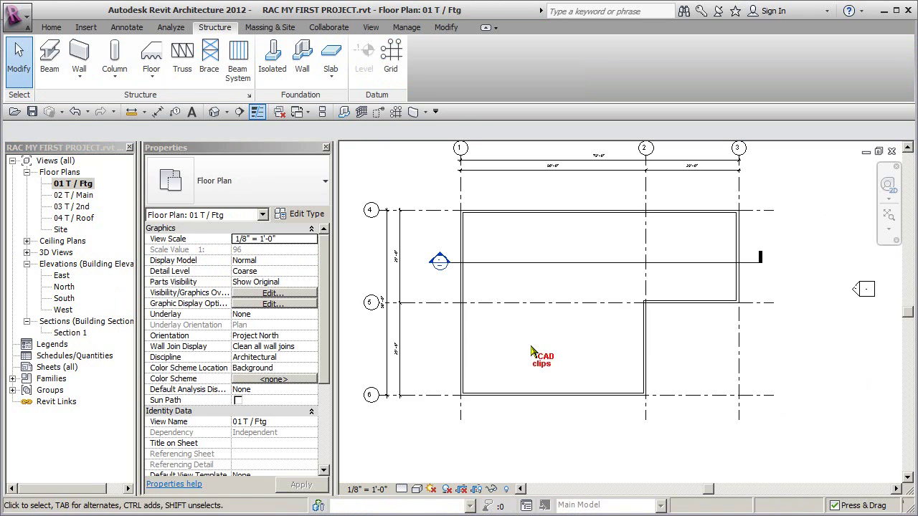
Return to the default 3D view and orbit to look down on the footed L-shaped building.
scroll(563, 293, "up", 3)
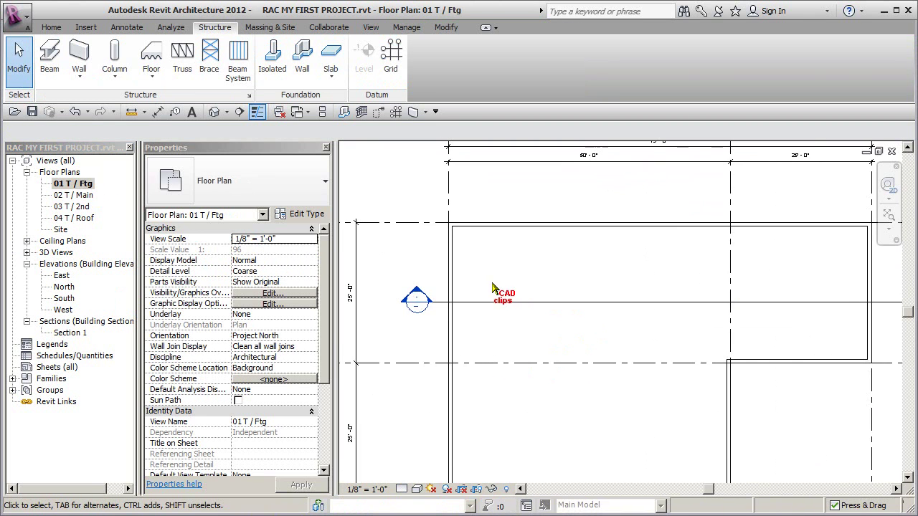
scroll(492, 288, "up", 2)
scroll(491, 289, "down", 4)
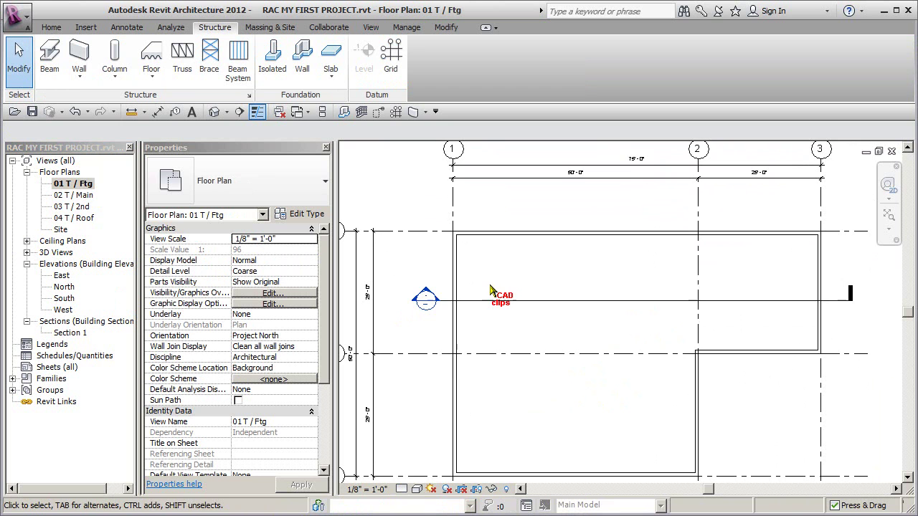
scroll(491, 291, "down", 1)
scroll(492, 283, "down", 1)
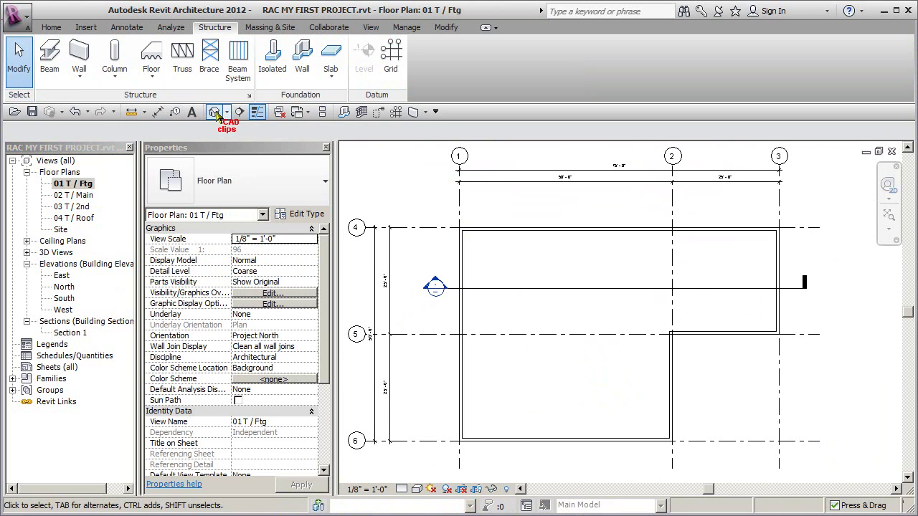
left_click(240, 112)
middle_click_drag(624, 359, 624, 435, "shift")
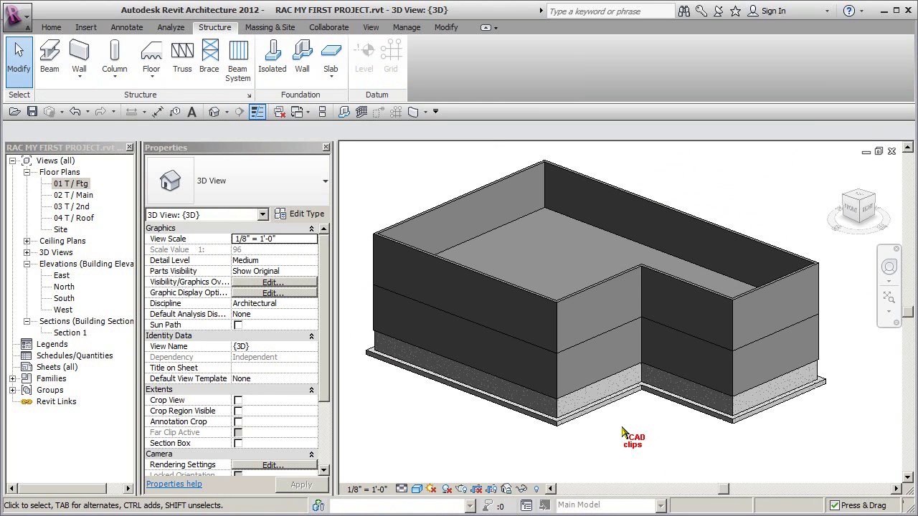